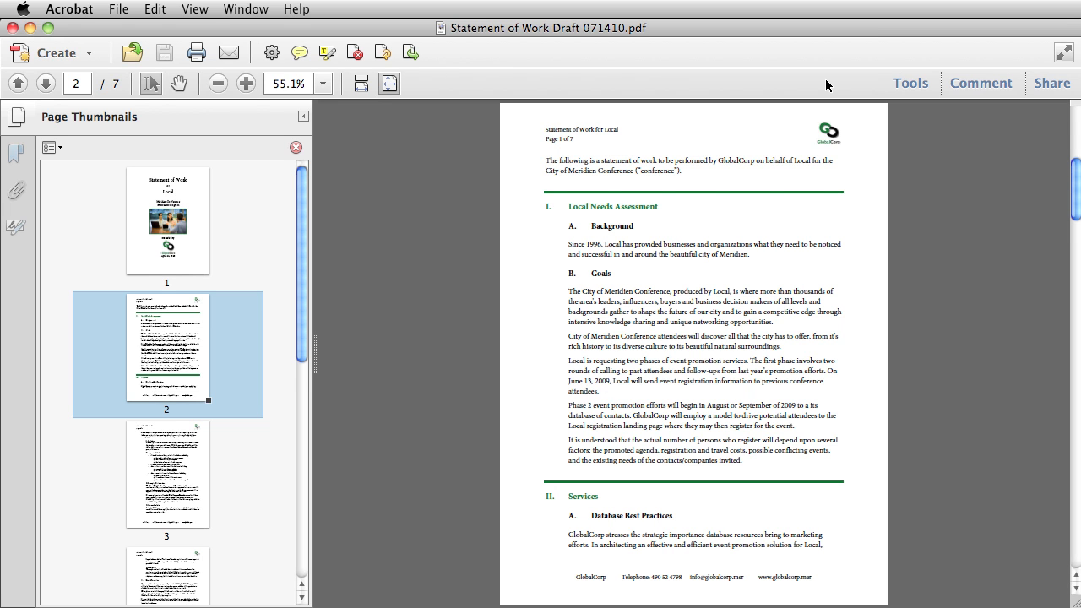
Set the redaction mark's fill color to No Color and its fill opacity to 62% in the redaction tool properties
left_click(908, 83)
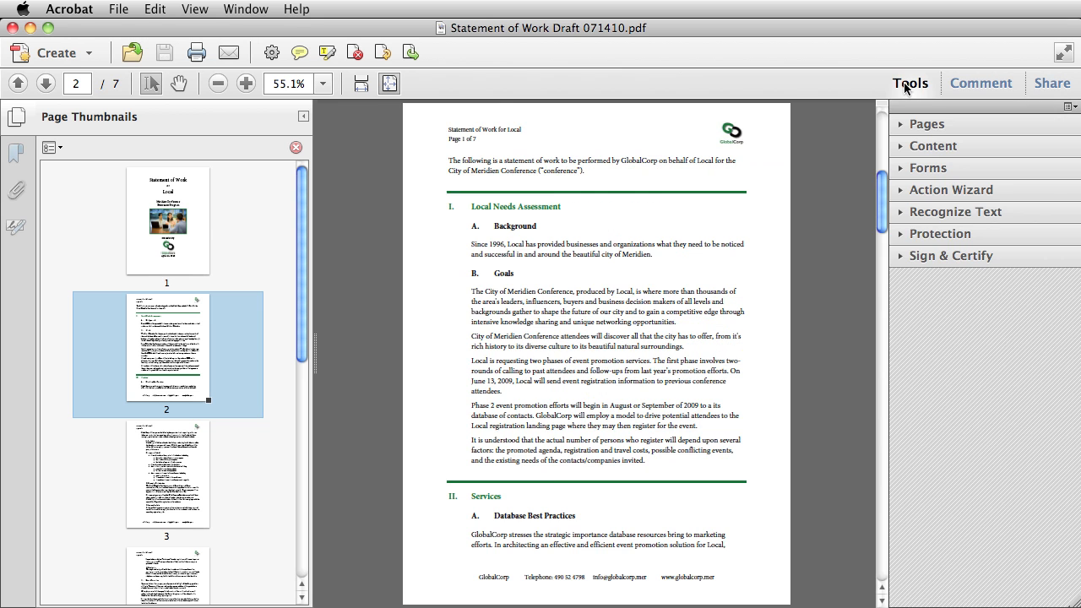
left_click(926, 236)
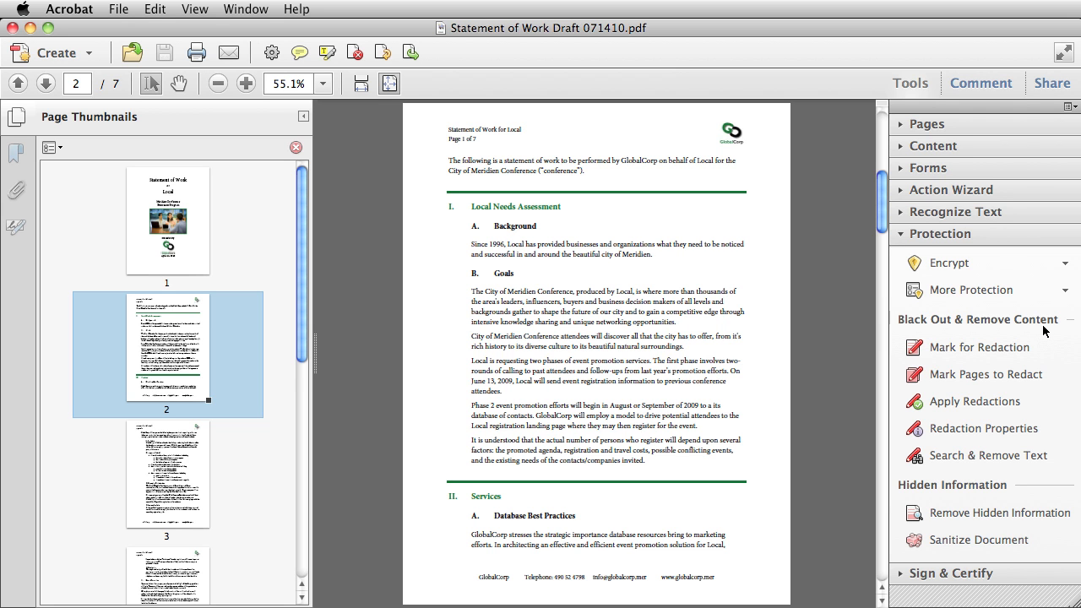
left_click(997, 353)
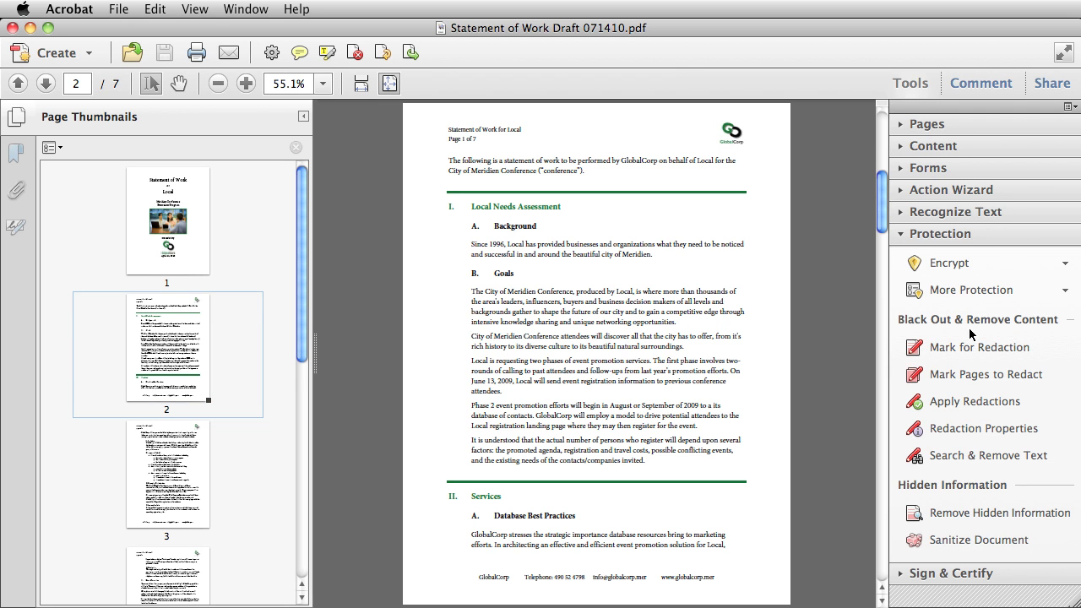
left_click(978, 429)
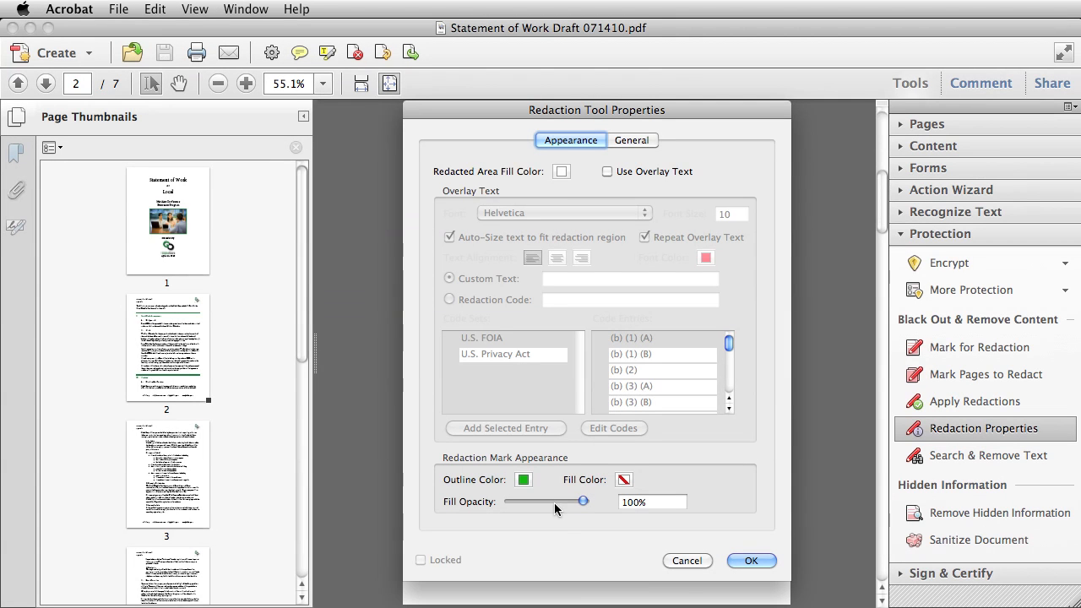
left_click(524, 480)
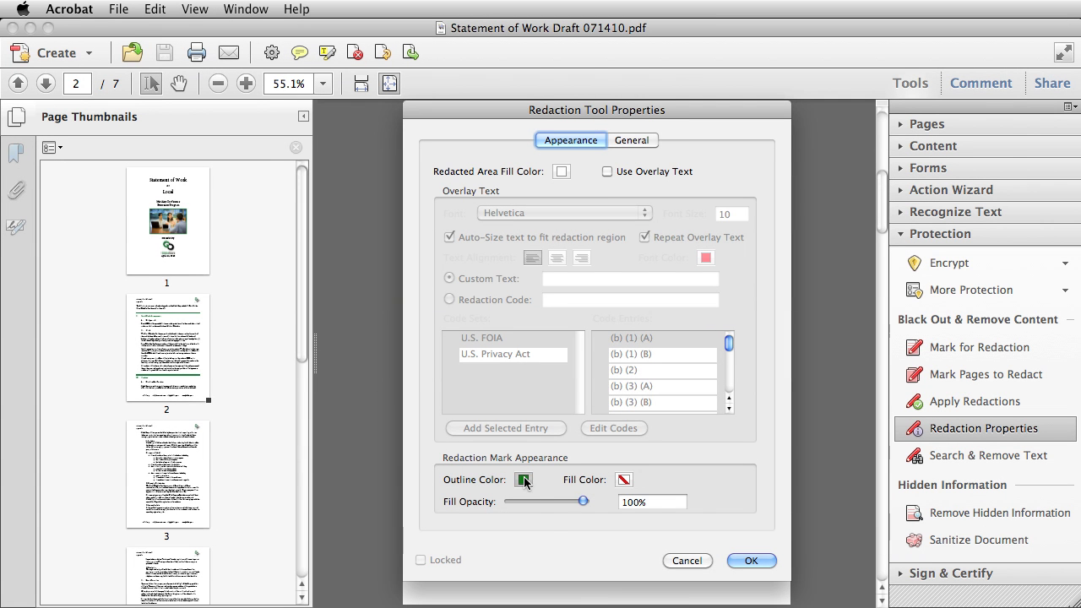
left_click(625, 480)
left_click(625, 481)
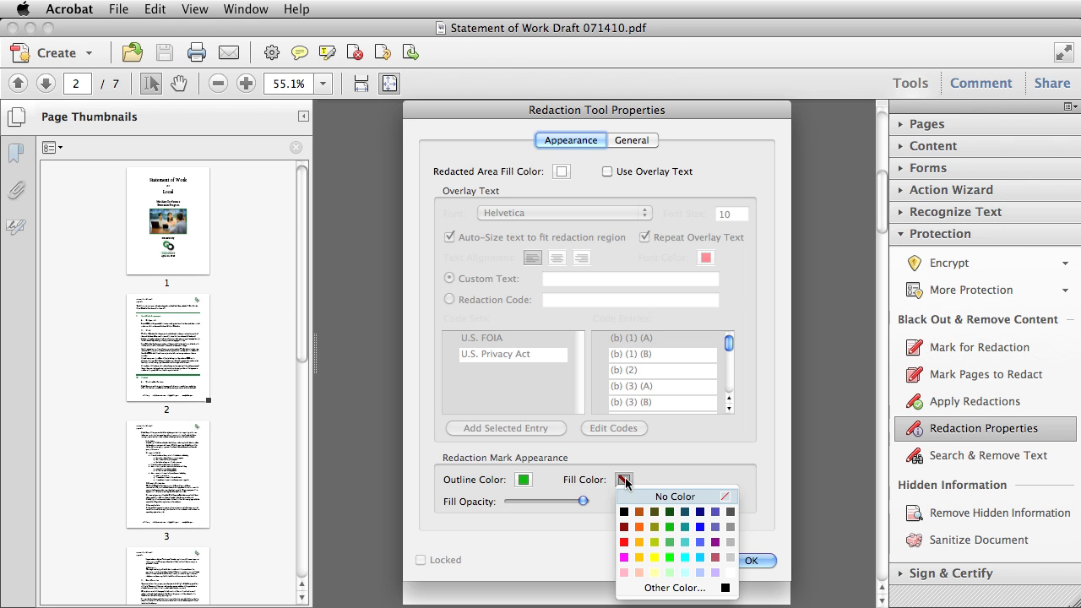
left_click(651, 497)
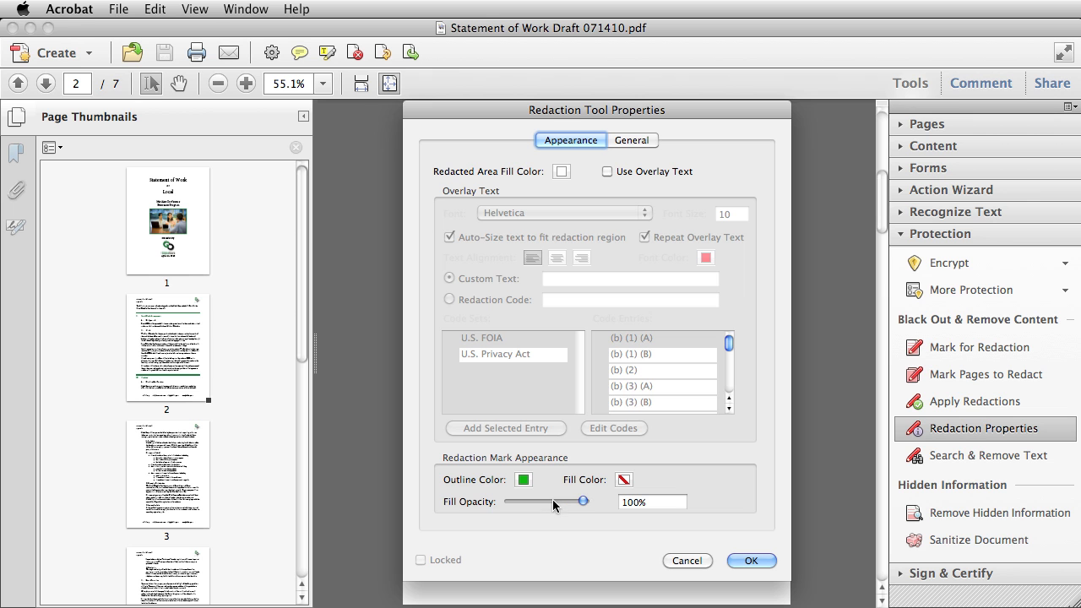
left_click_drag(584, 502, 556, 507)
Enable overlay text for redacted areas and set the custom text to Confidential
left_click(606, 172)
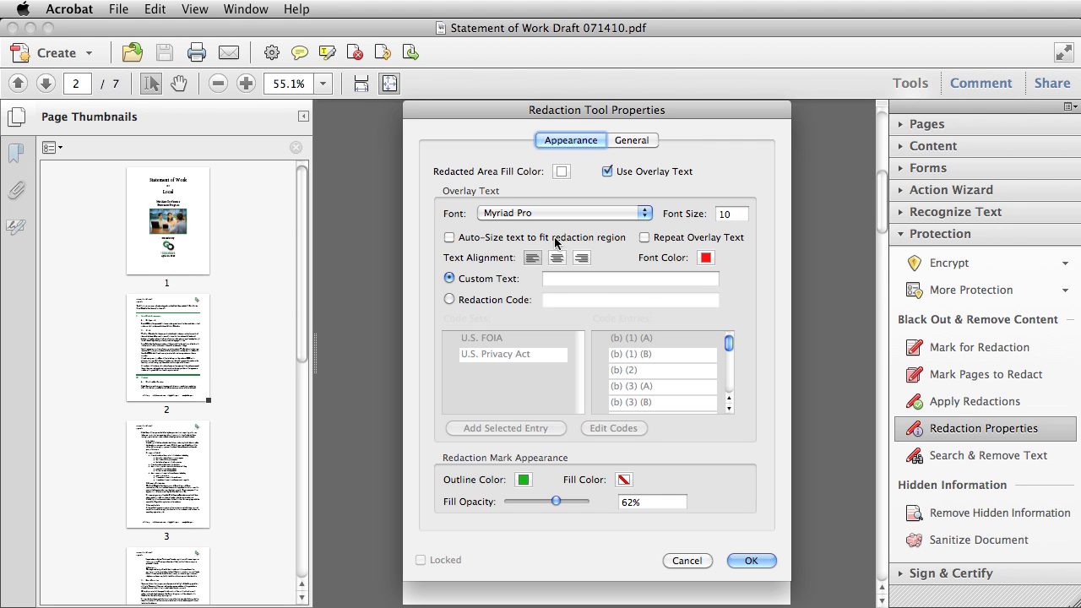
left_click(572, 277)
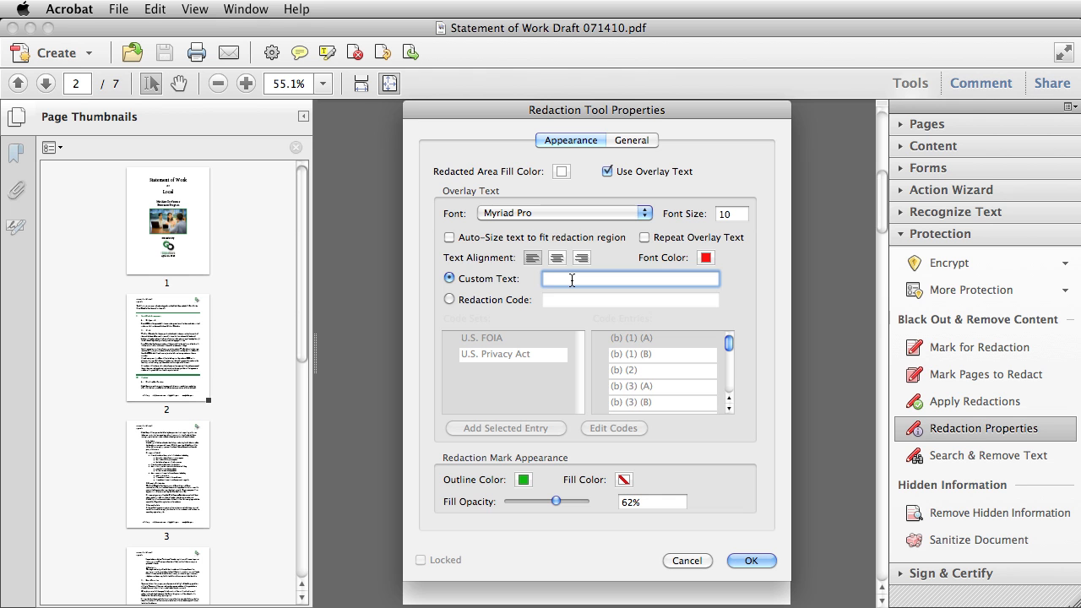
type("Confidential")
key("Tab")
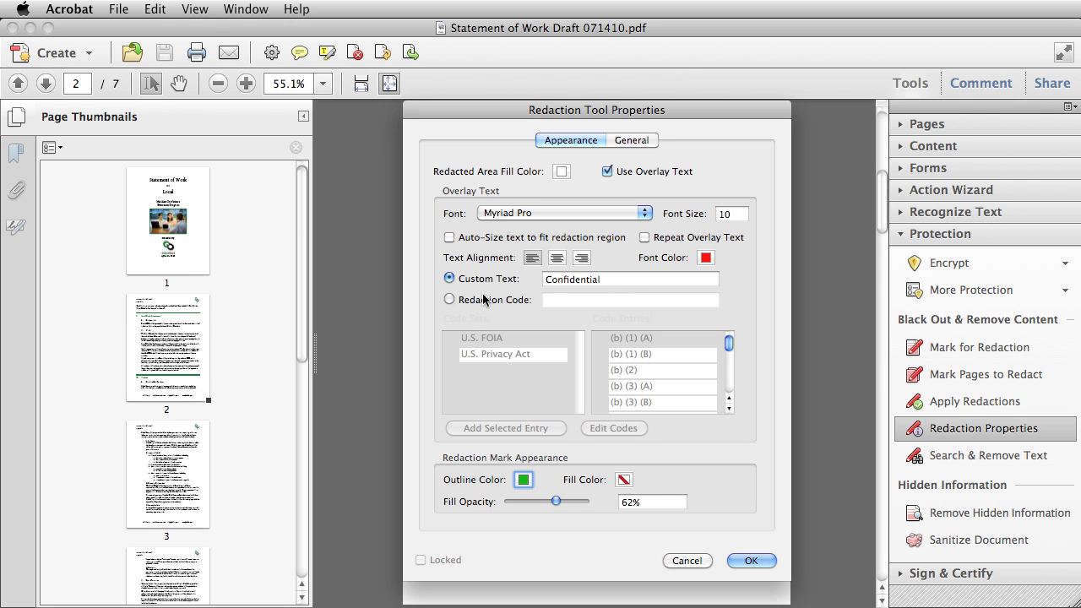
Switch the overlay to redaction codes with the U.S. Privacy Act set, and view that set in the code editor without changing it
left_click(449, 300)
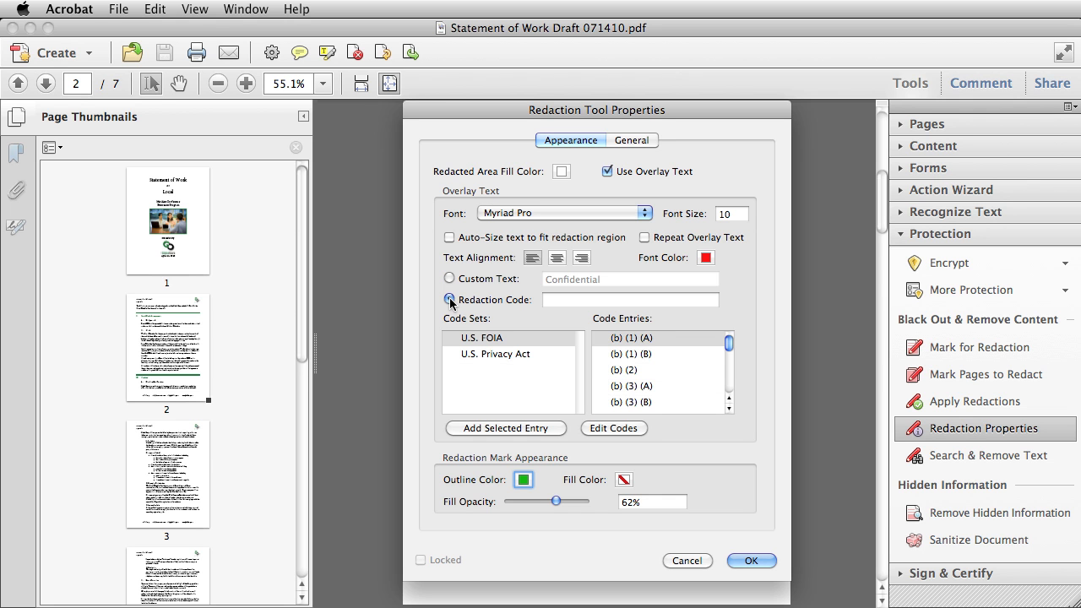
left_click(494, 355)
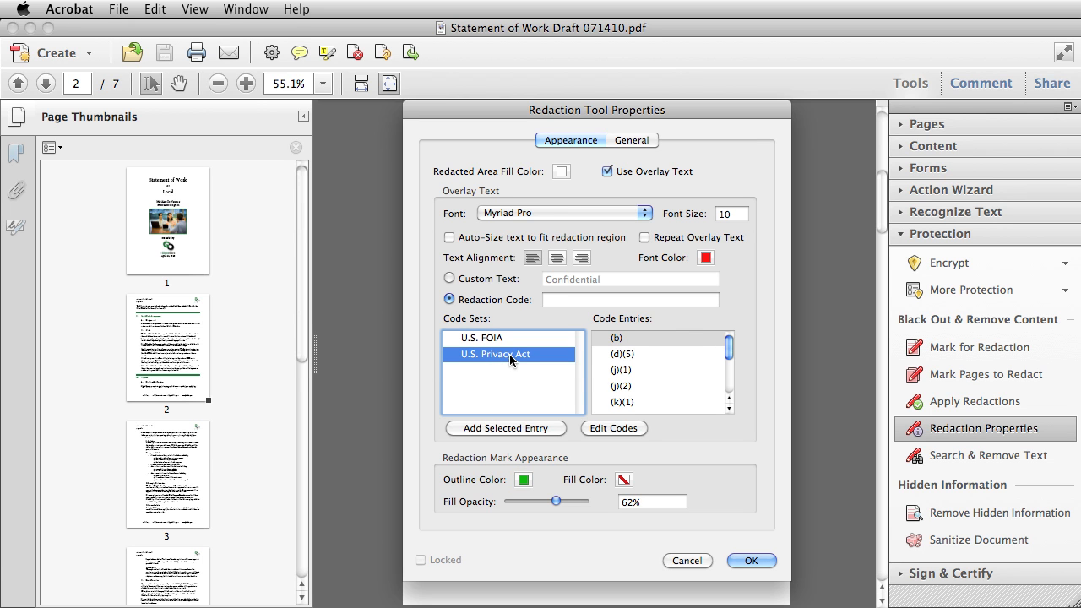
left_click(611, 428)
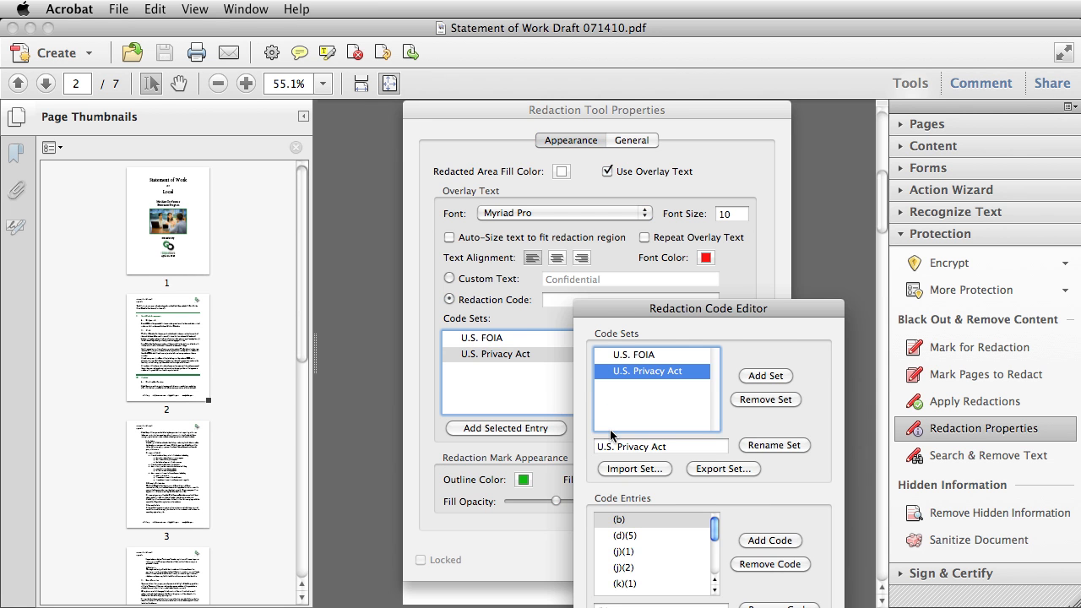
left_click_drag(800, 307, 780, 207)
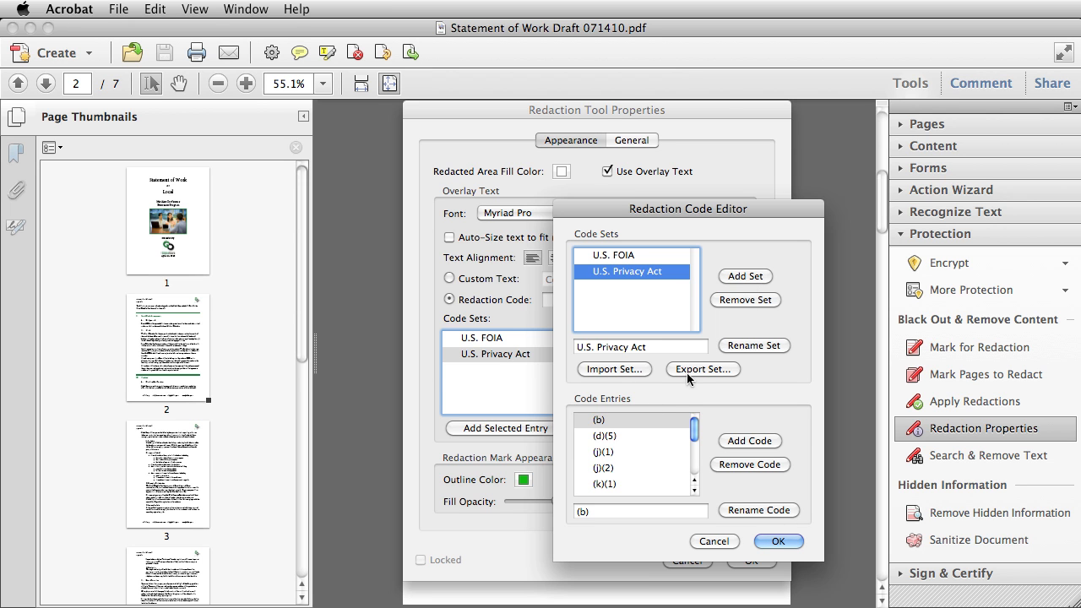
left_click(712, 541)
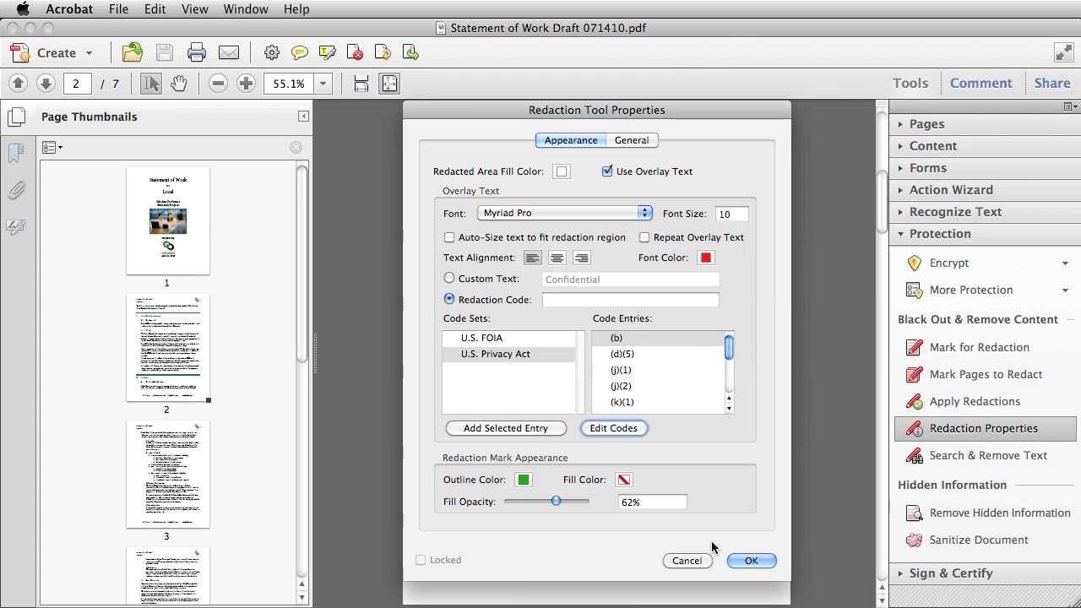
Turn off overlay text and save the redaction tool properties
left_click(607, 172)
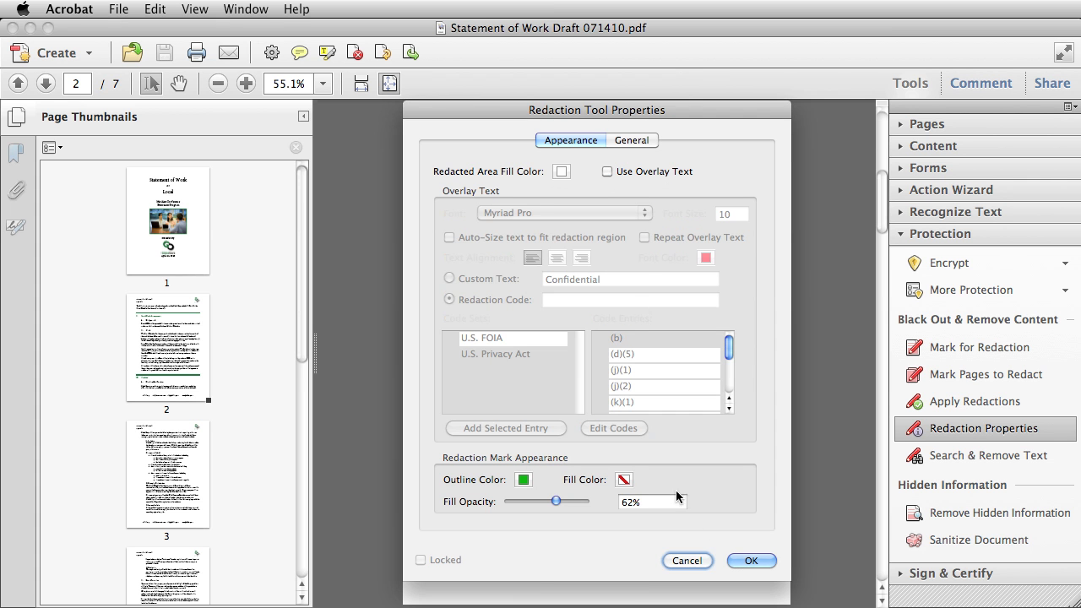
left_click(745, 560)
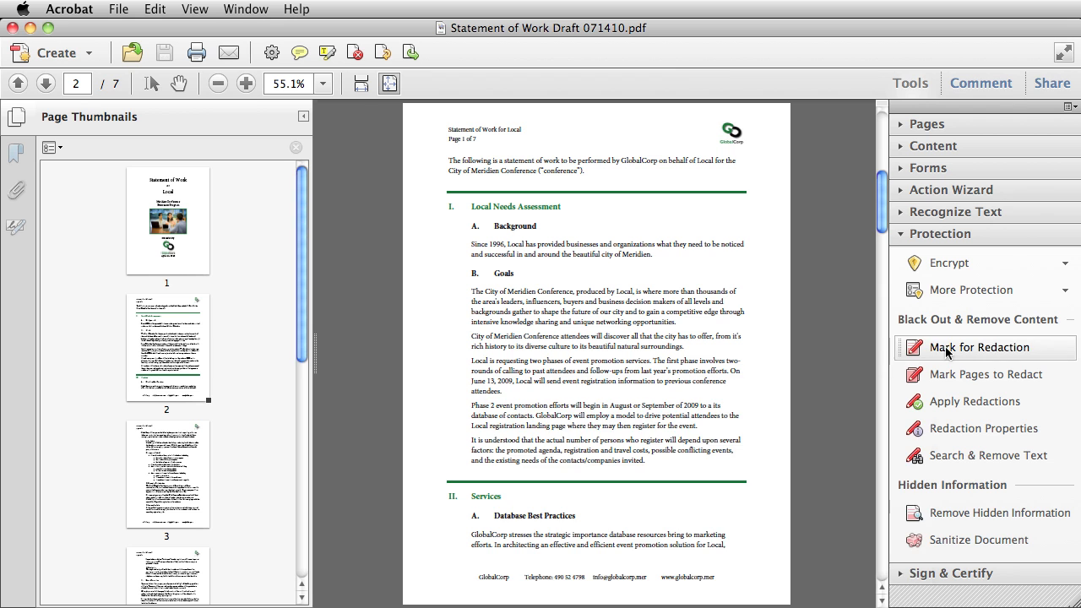
Mark the word Meridien for redaction in the intro, the Background section and the first two Goals paragraphs on page 2
left_click(944, 353)
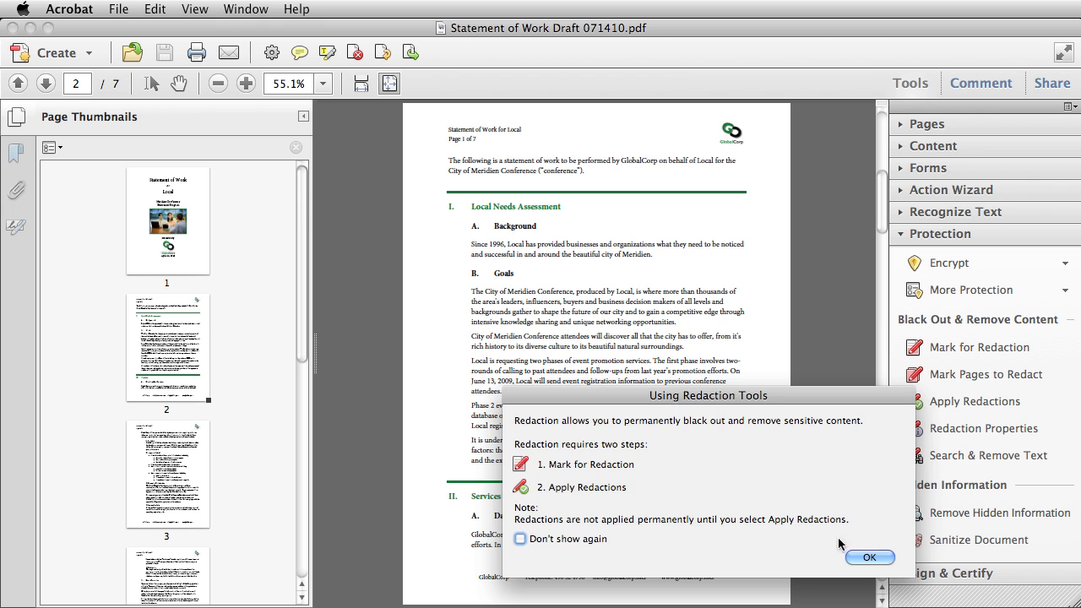
left_click(860, 554)
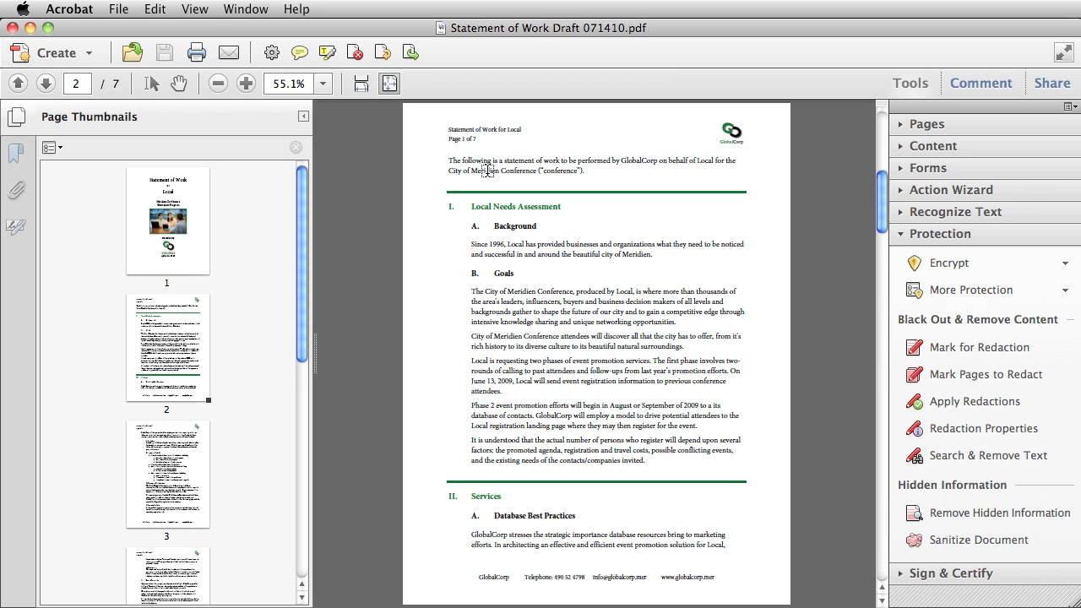
left_click_drag(472, 170, 500, 171)
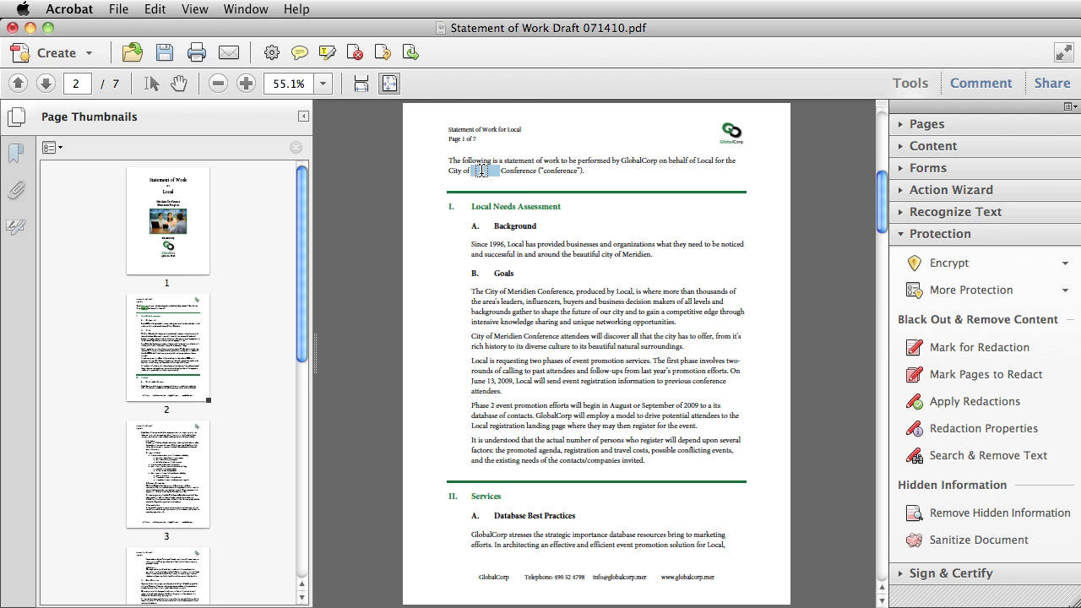
double_click(631, 254)
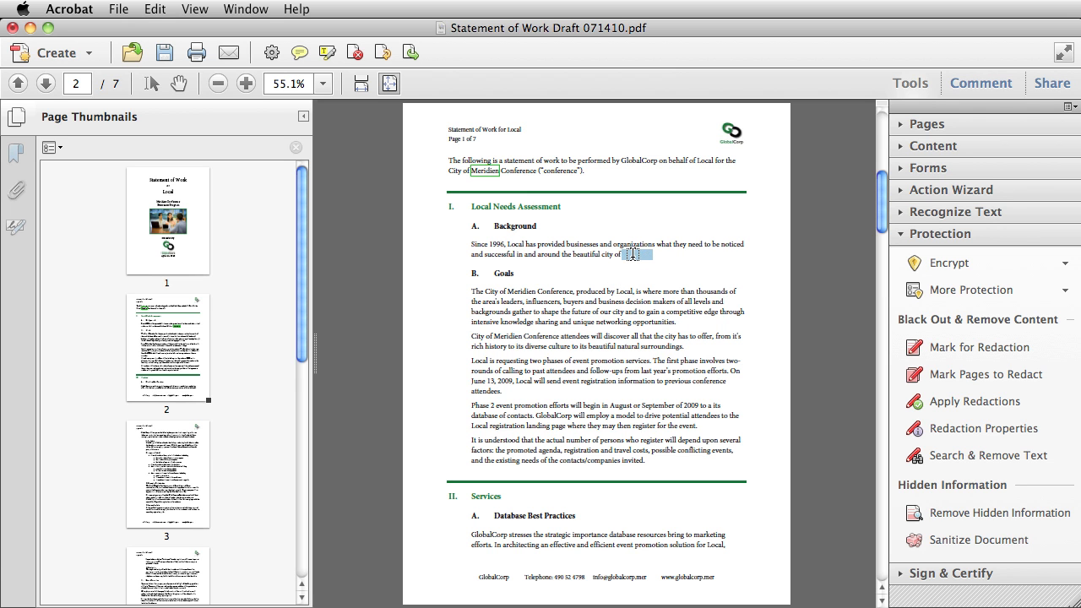
double_click(520, 291)
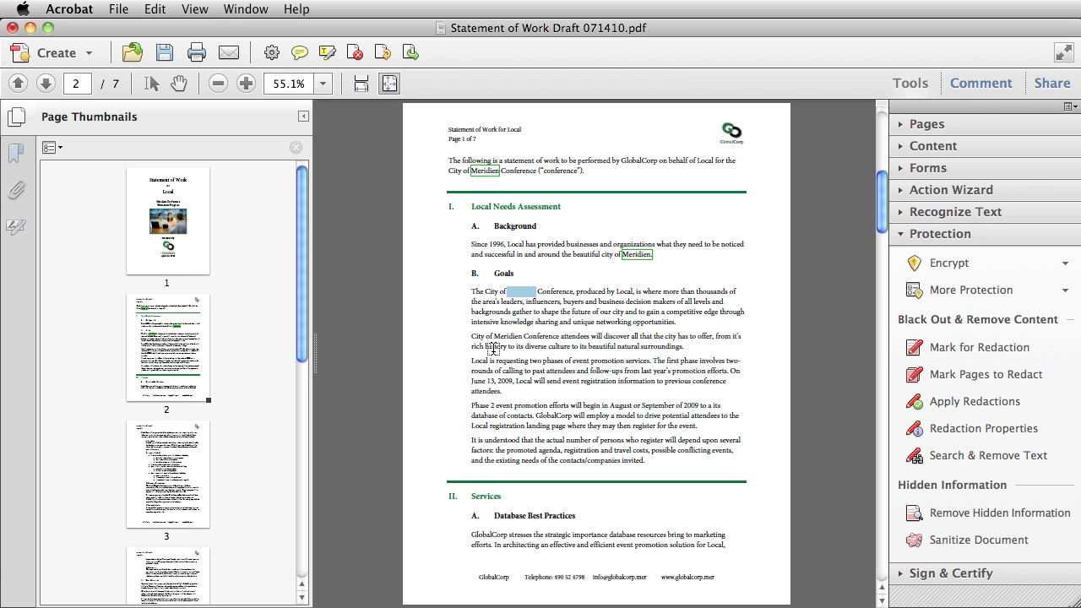
double_click(507, 336)
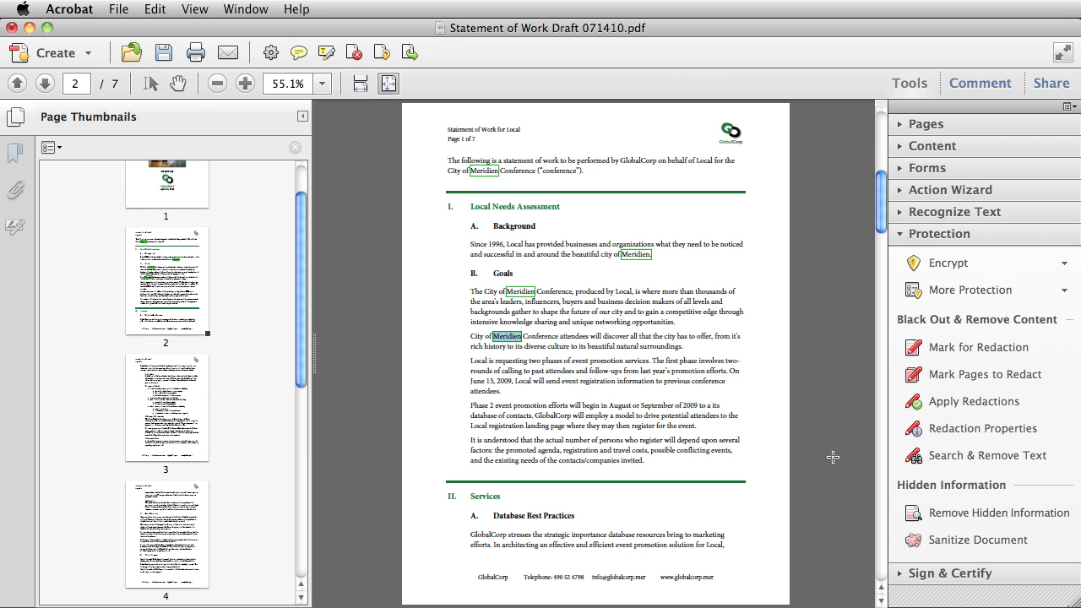
Search the current document for the Dates pattern and view the matches on pages 7 and 2
left_click(951, 457)
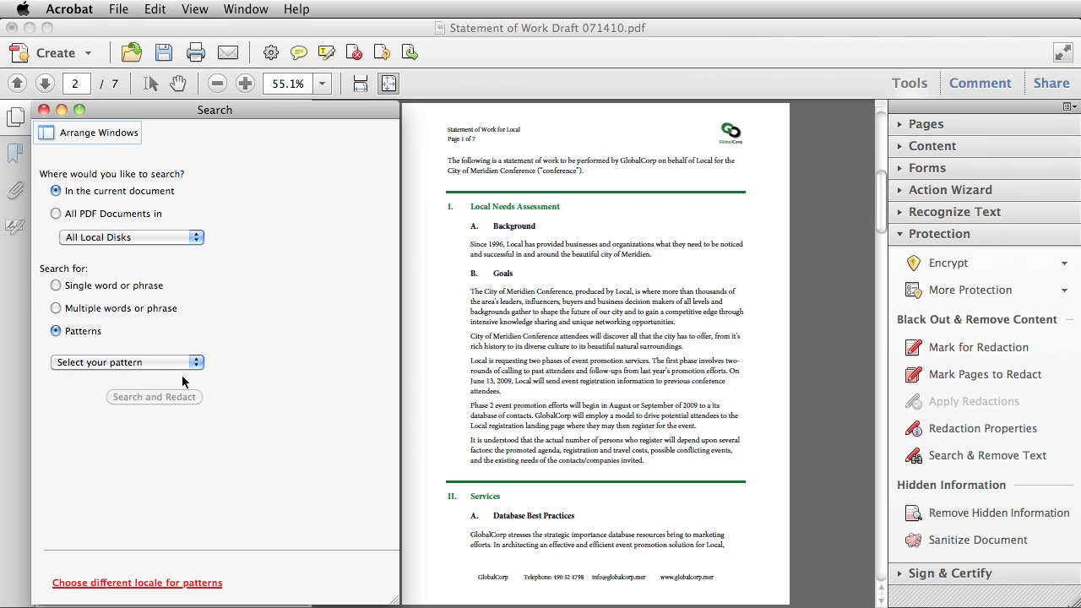
left_click(185, 366)
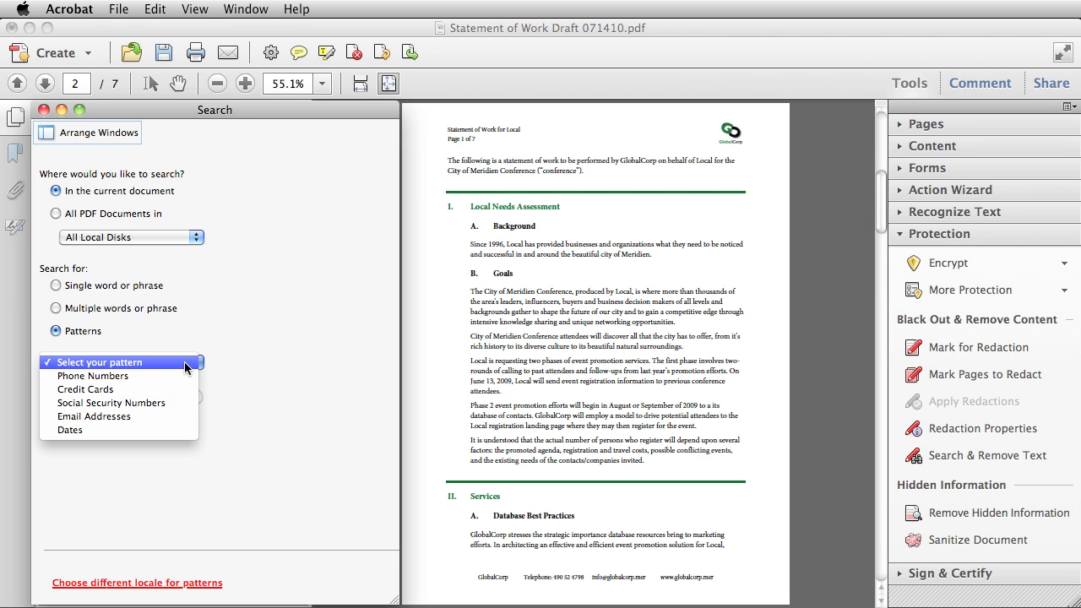
left_click(108, 429)
left_click(255, 398)
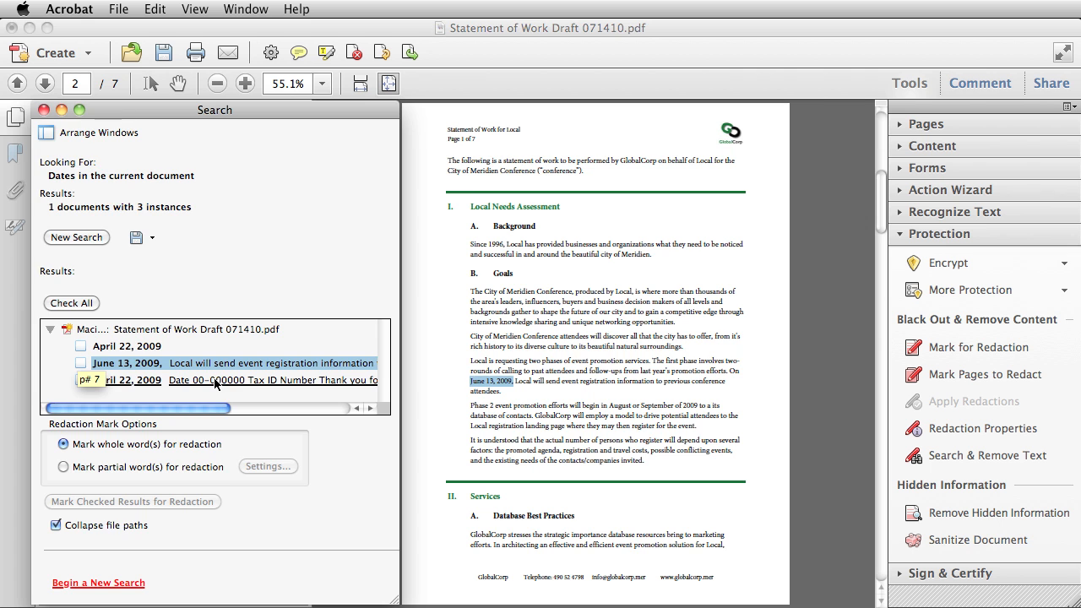
left_click(216, 381)
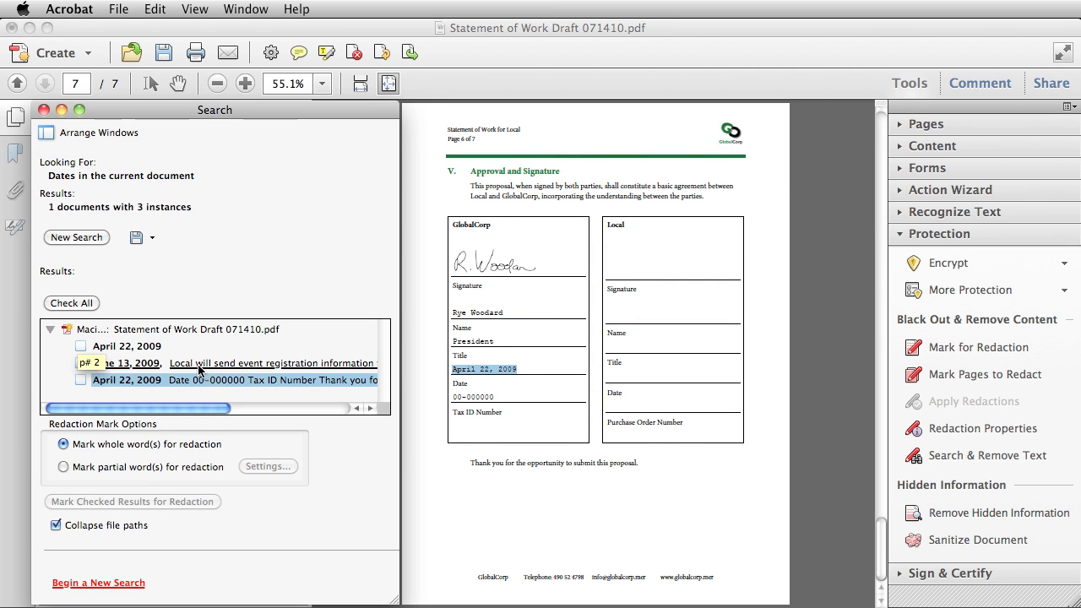
left_click(200, 369)
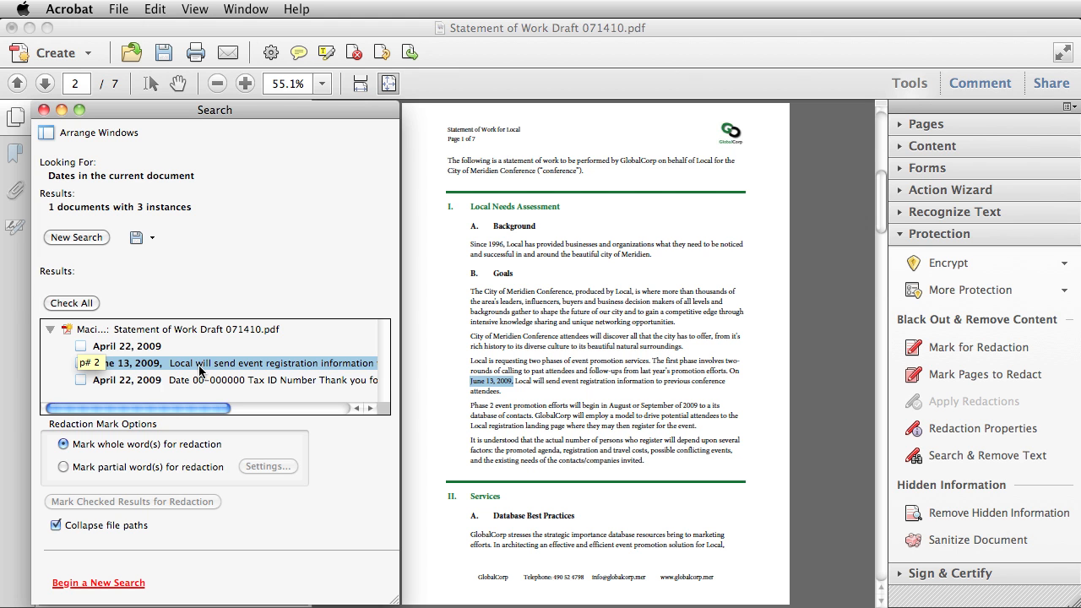
Choose partial-word marking for the date results and examine from which end of a word characters can be marked
left_click(63, 467)
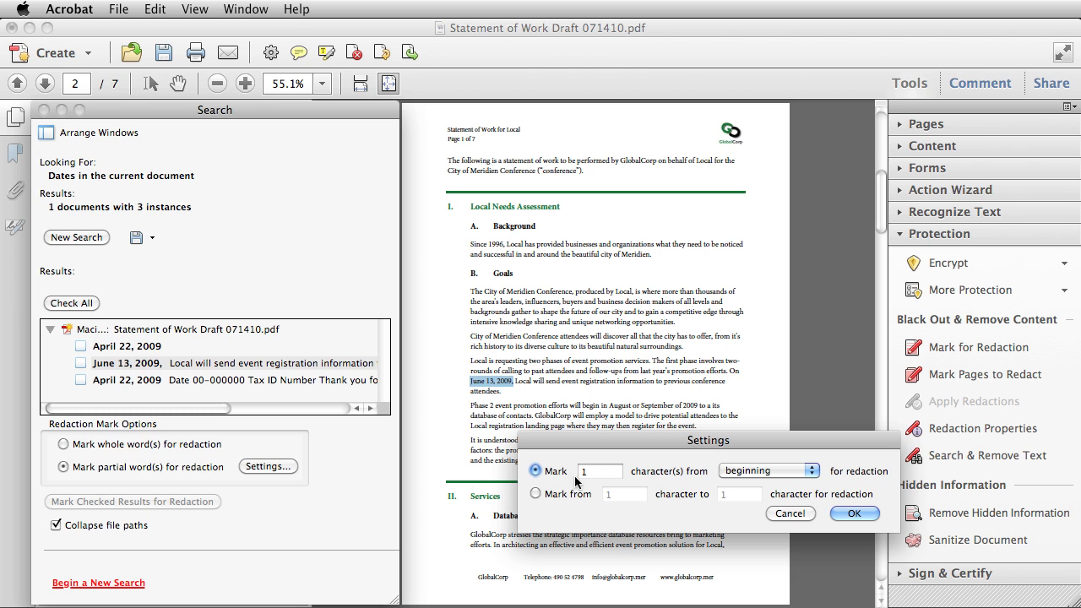
left_click(812, 472)
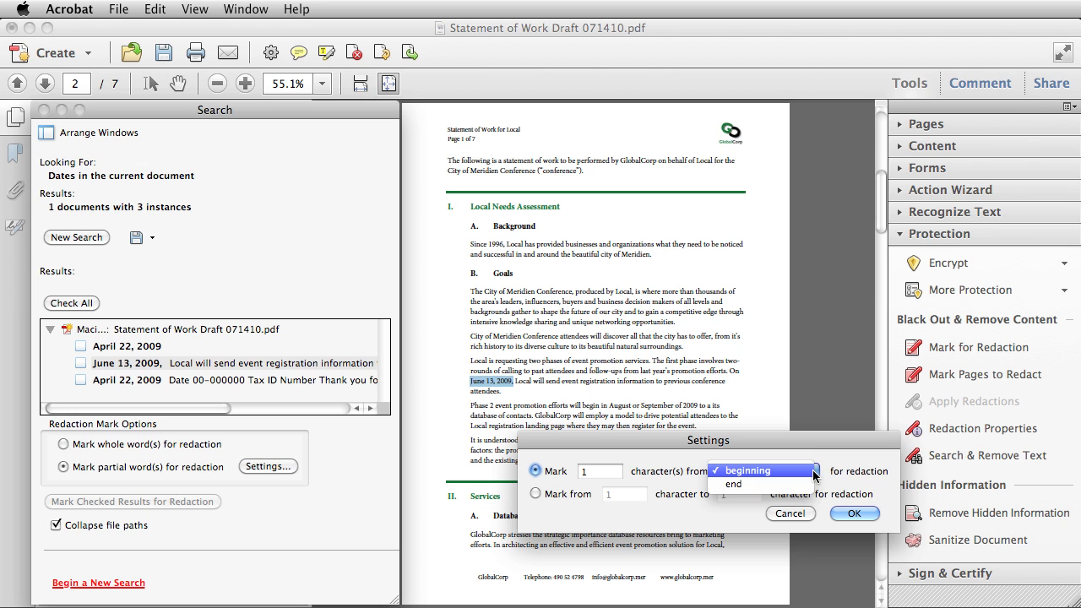
left_click(814, 474)
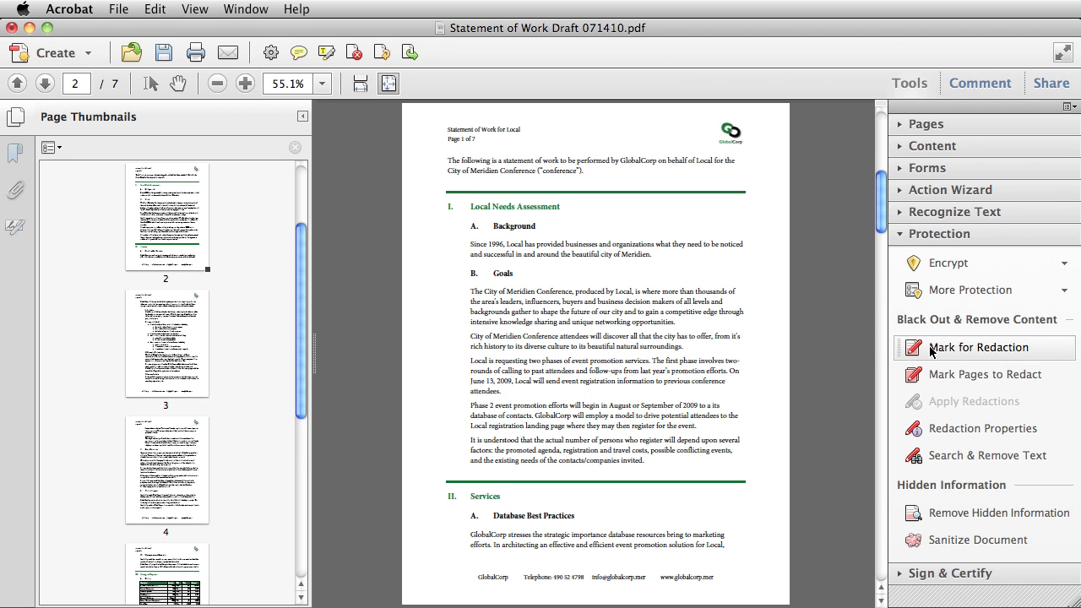
Mark the word Local in the page 2 header for redaction and repeat the mark across all pages
double_click(512, 130)
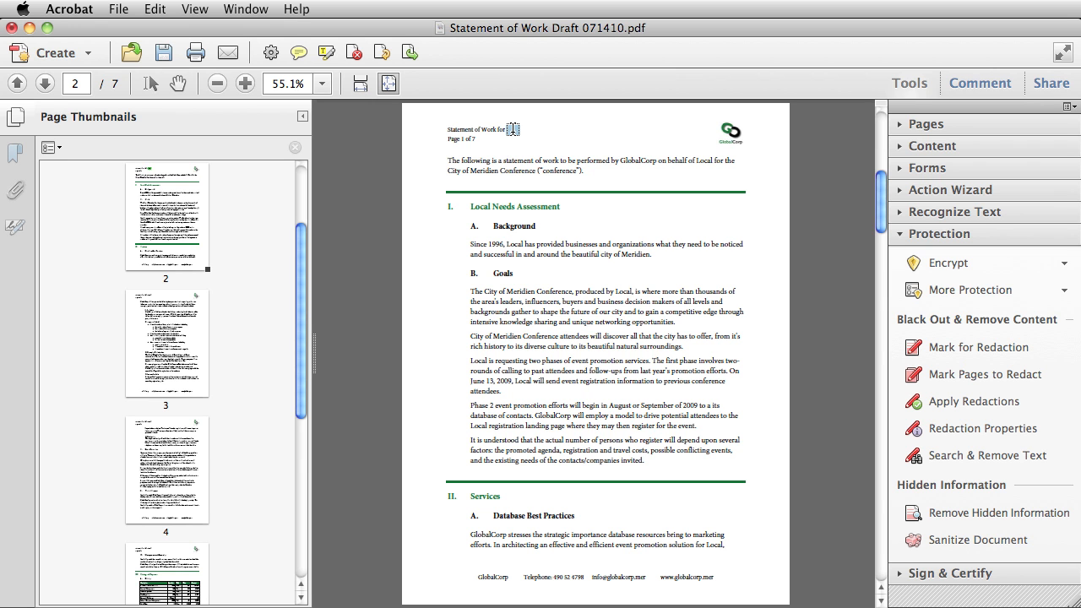
right_click(511, 130)
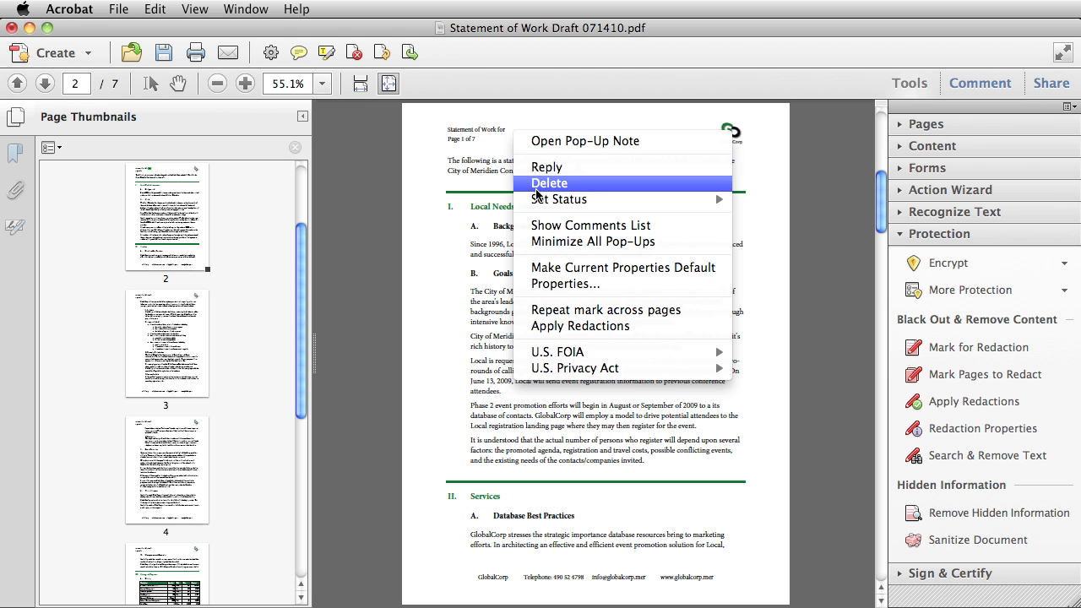
left_click(556, 312)
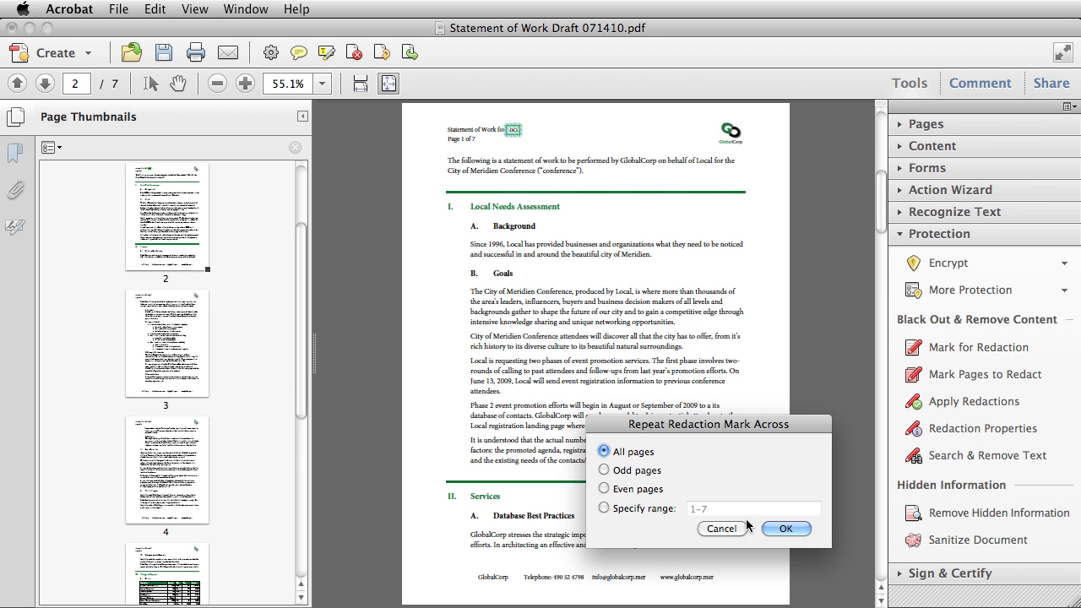
left_click(786, 530)
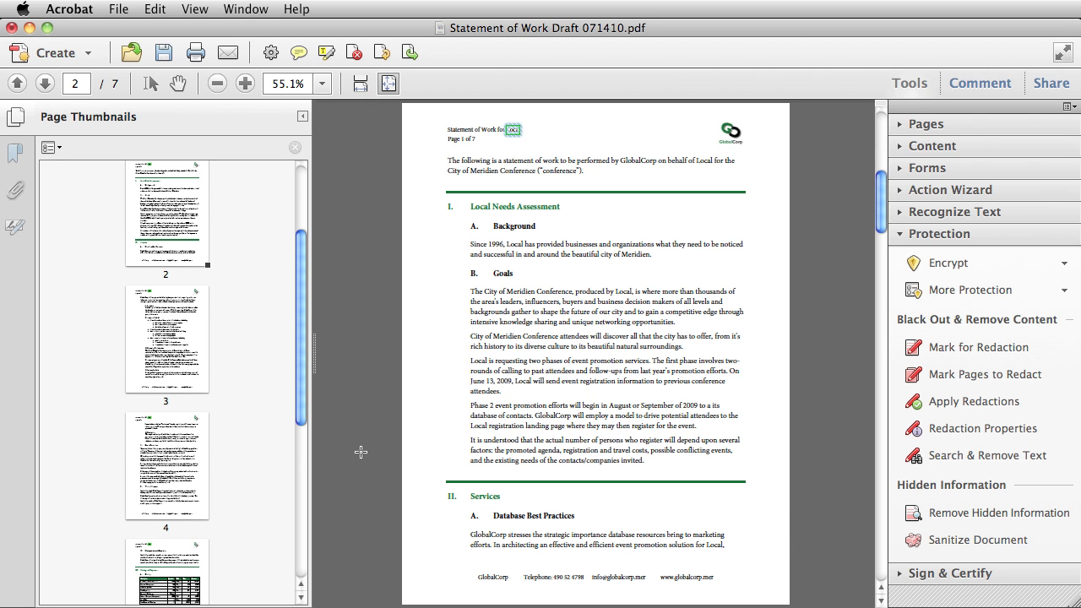
View pages 3, 4 and 5 to check the redaction mark repeated in their headers
left_click(175, 344)
left_click(177, 470)
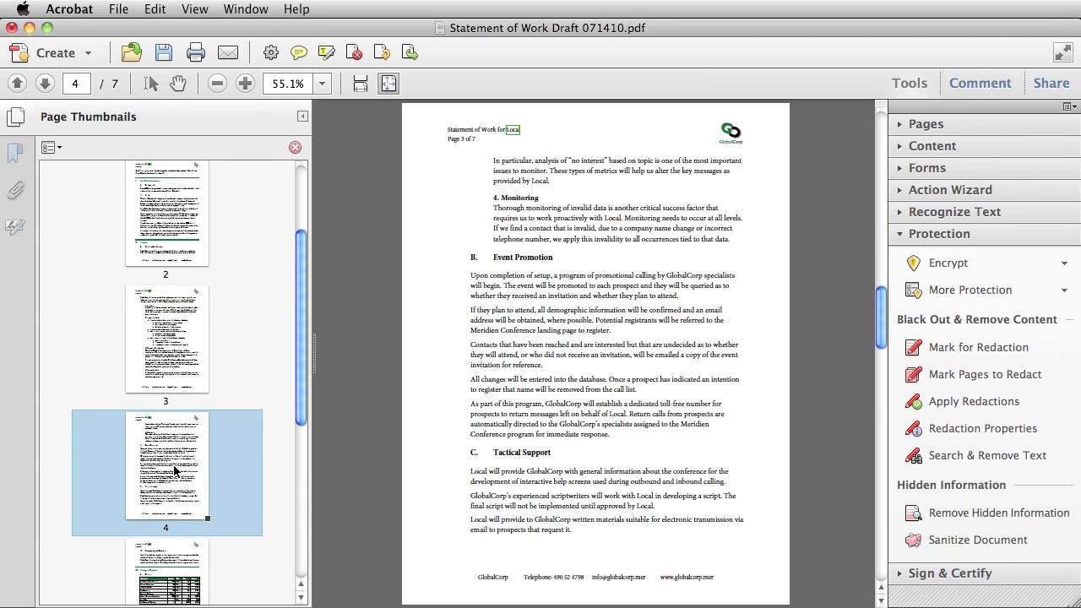
left_click(172, 562)
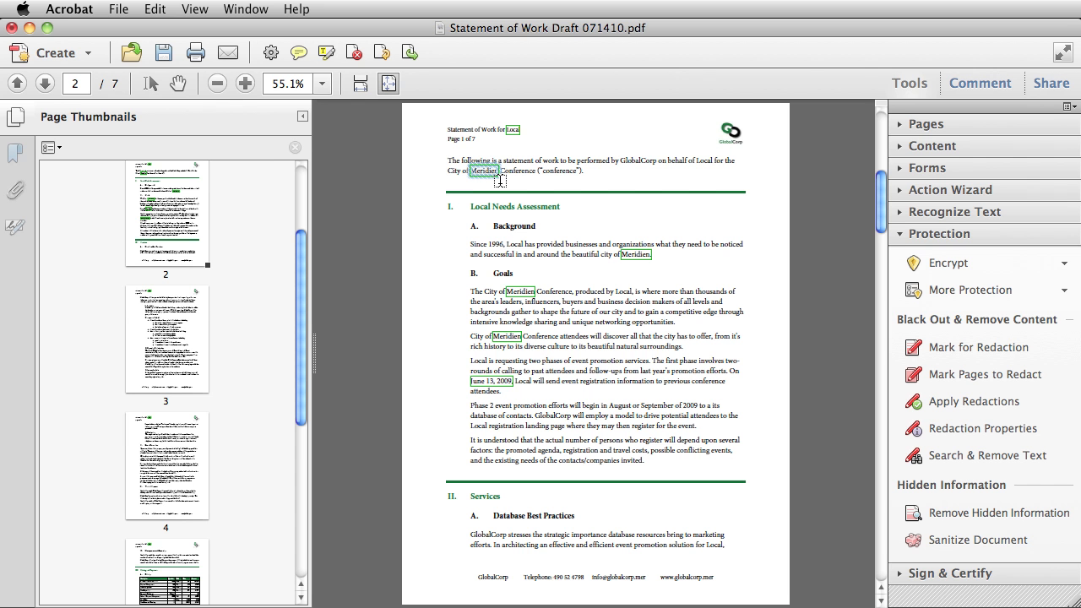
Assign the U.S. FOIA code (b) (1) (A) to the Meridien redaction mark in the intro on page 2
right_click(491, 175)
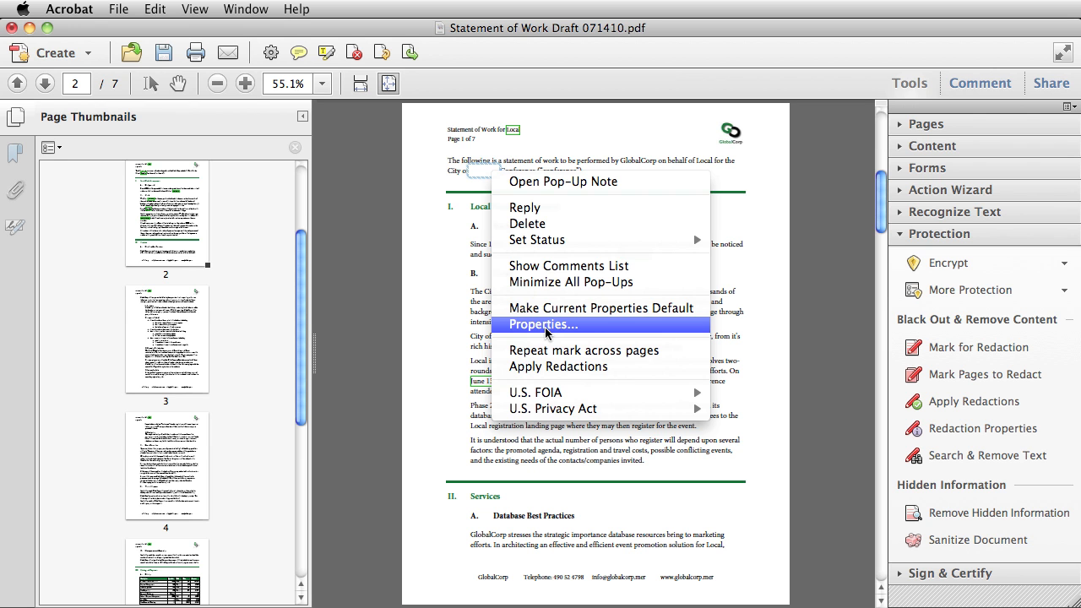
mouse_move(545, 398)
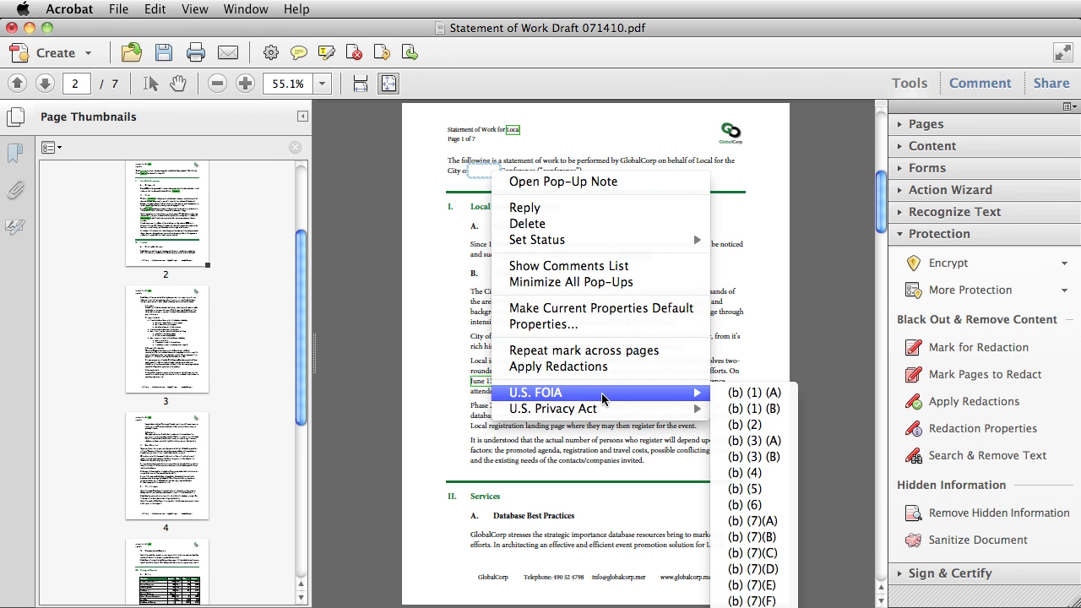
left_click(751, 395)
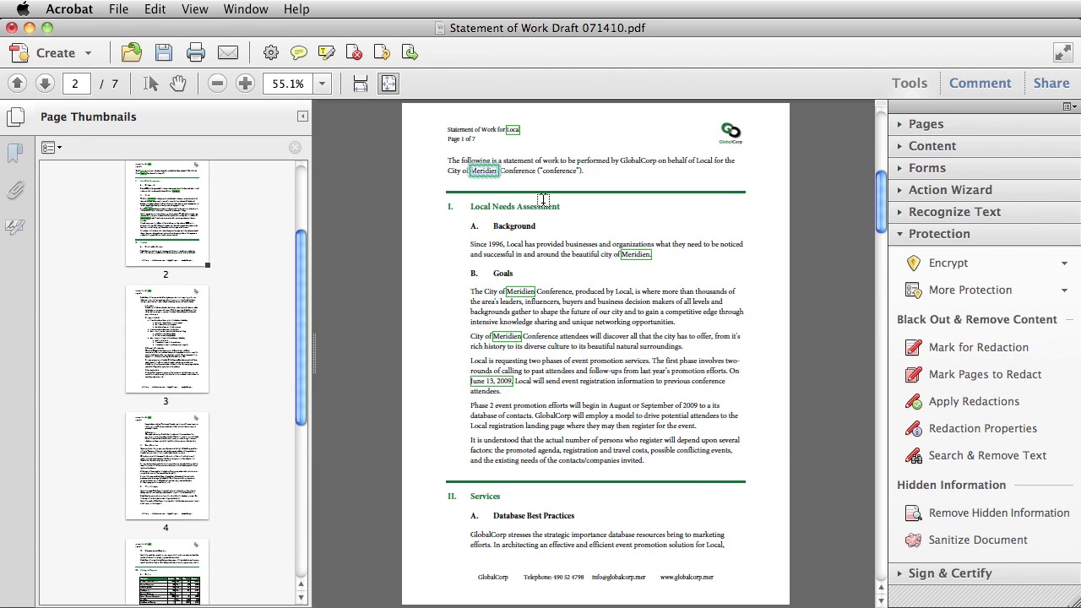
Add the U.S. Privacy Act code (d)(5) to the Meridien redaction mark in the page 2 intro
right_click(477, 175)
mouse_move(523, 411)
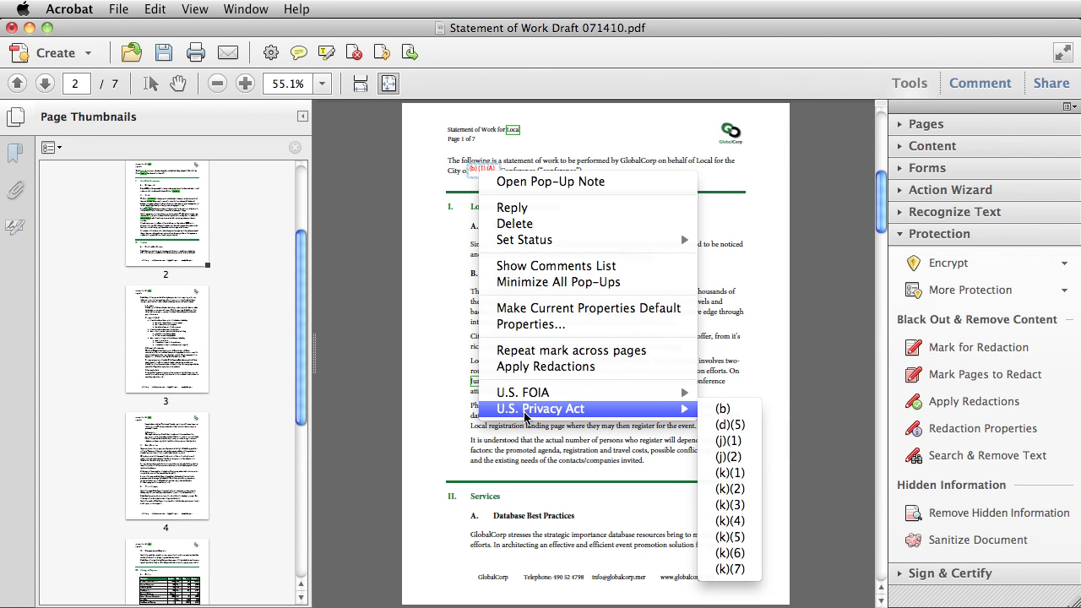
left_click(731, 429)
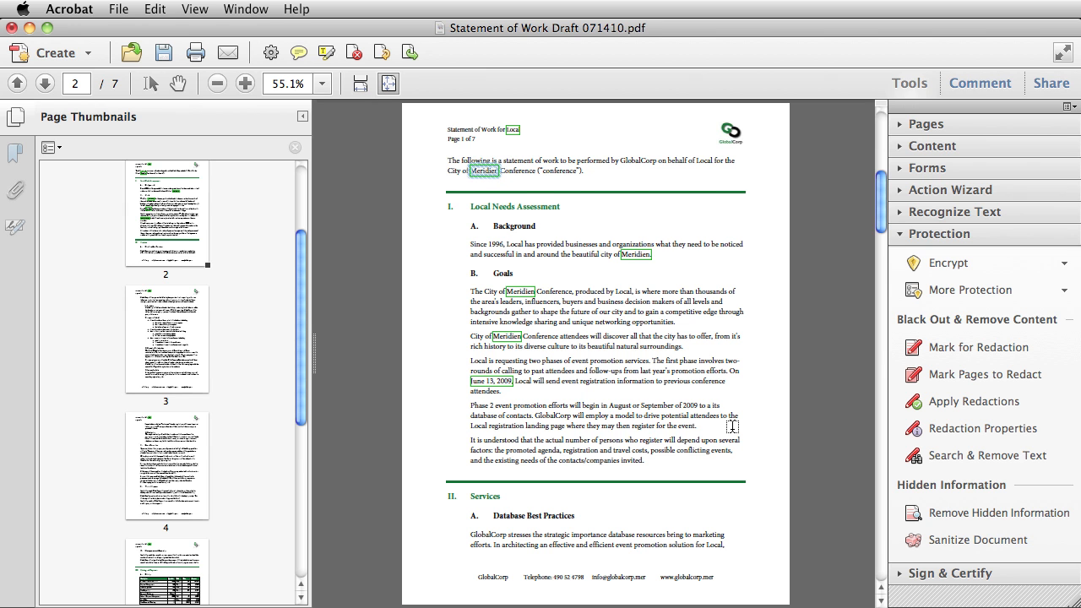
Remove the U.S. FOIA code (b) (1) (A) from the Meridien redaction mark in the page 2 intro
right_click(479, 176)
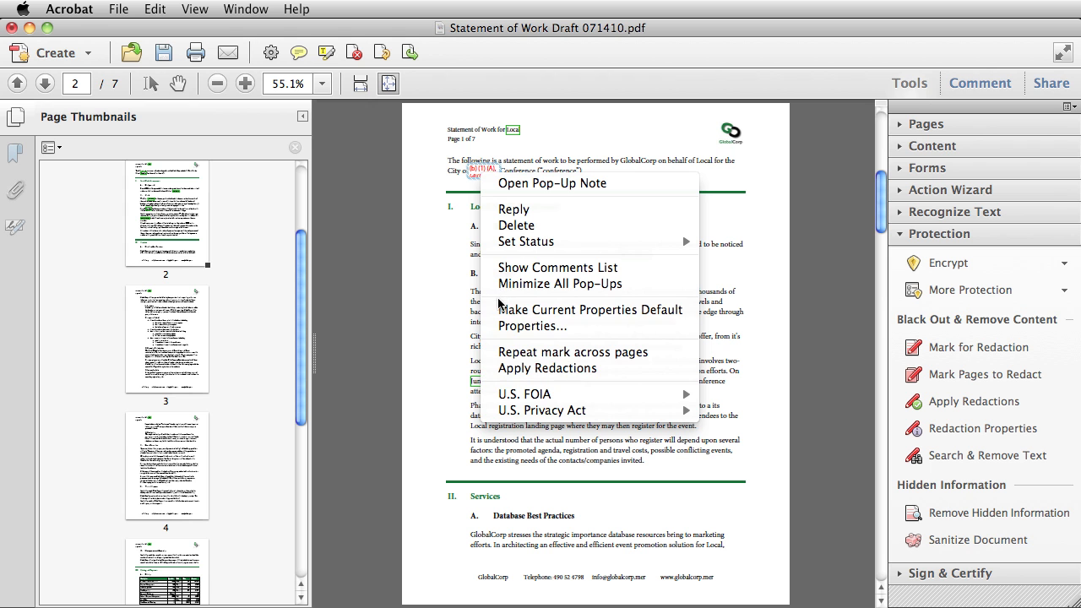
mouse_move(527, 397)
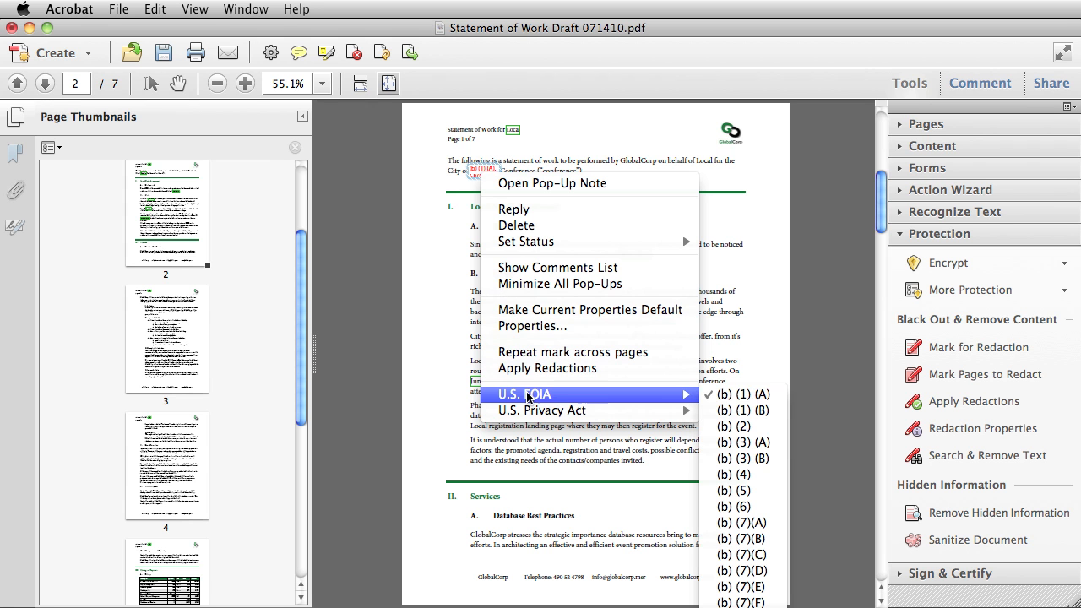
left_click(731, 394)
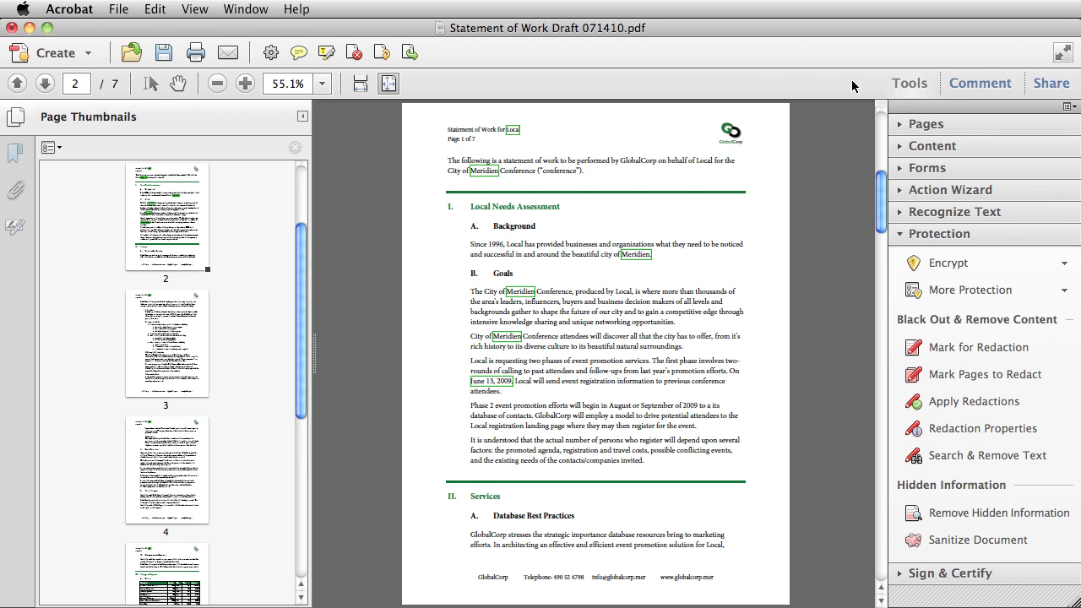
Show the document's comments list and examine the redaction marks listed for page 1
left_click(963, 84)
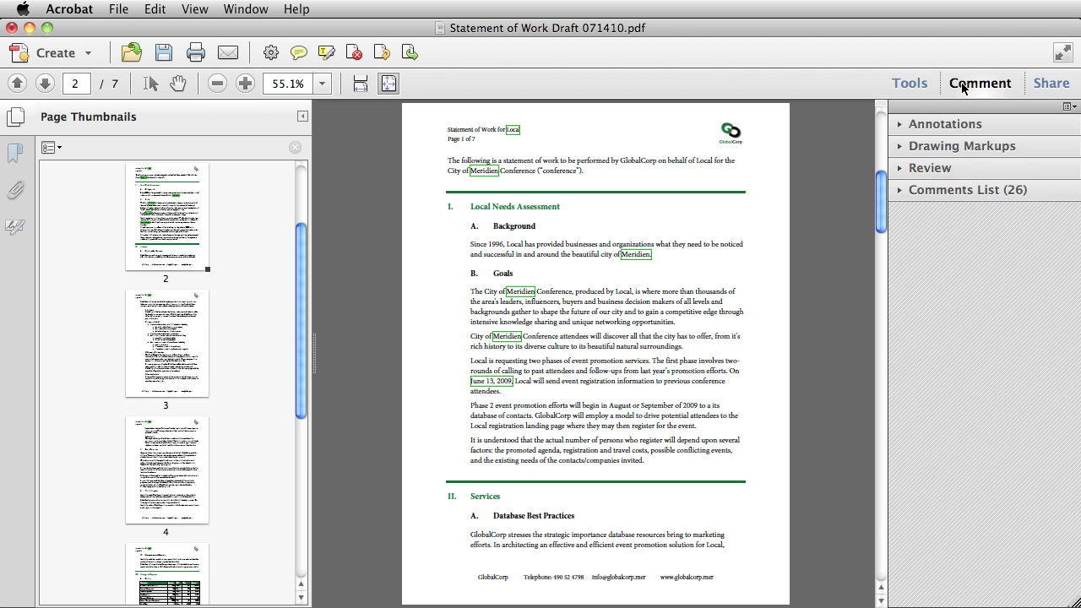
left_click(935, 194)
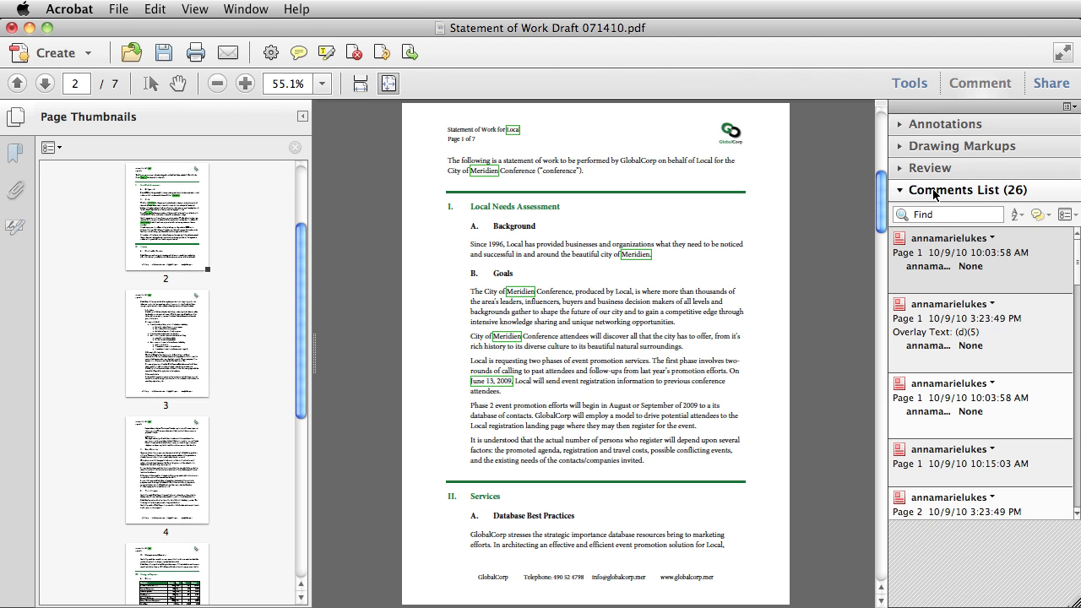
left_click(953, 345)
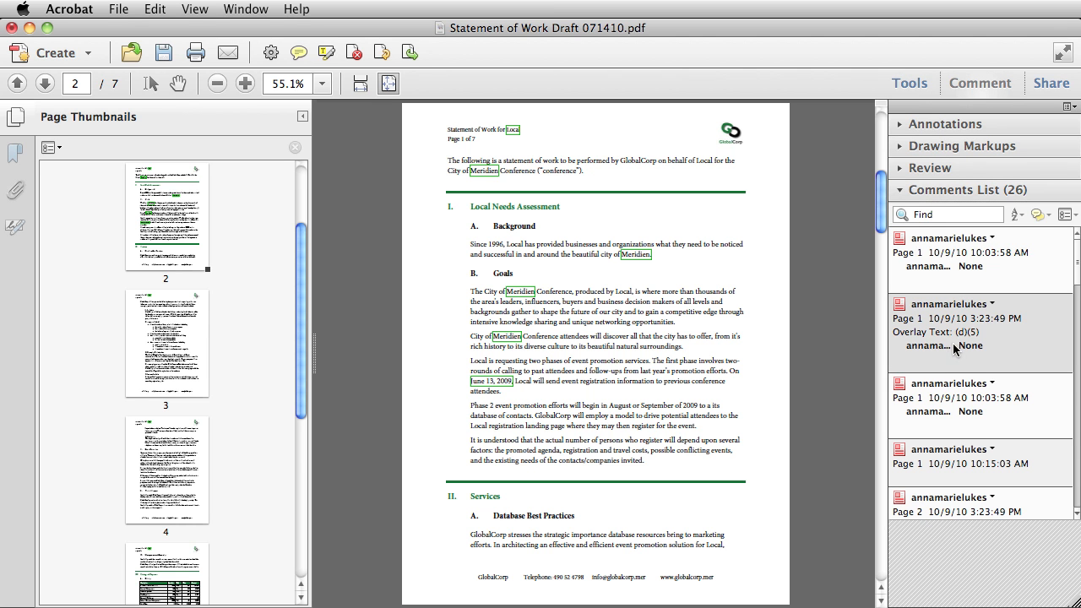
left_click(949, 262)
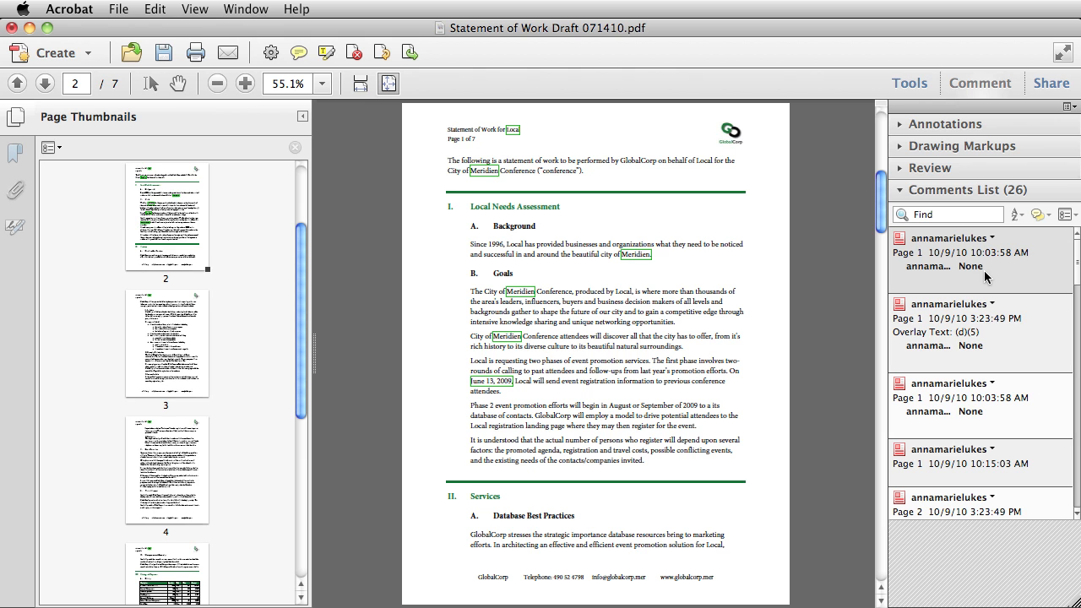
Select the first, third and fourth page 1 redaction marks in the comments list together and view the commands available for them
left_click(984, 278)
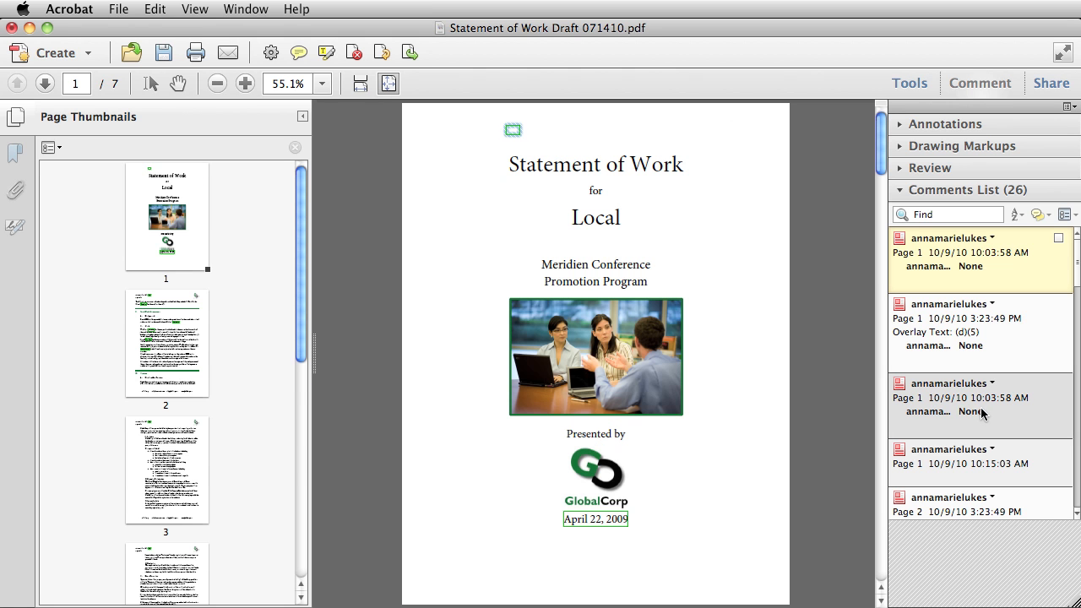
left_click(979, 412, "super")
left_click(985, 460, "super")
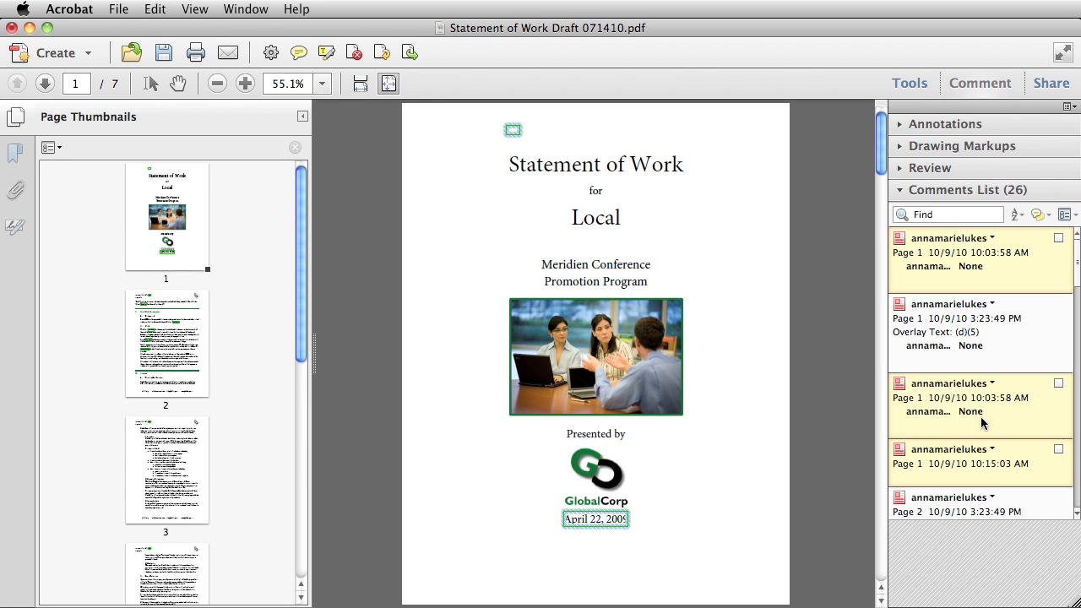
right_click(982, 424)
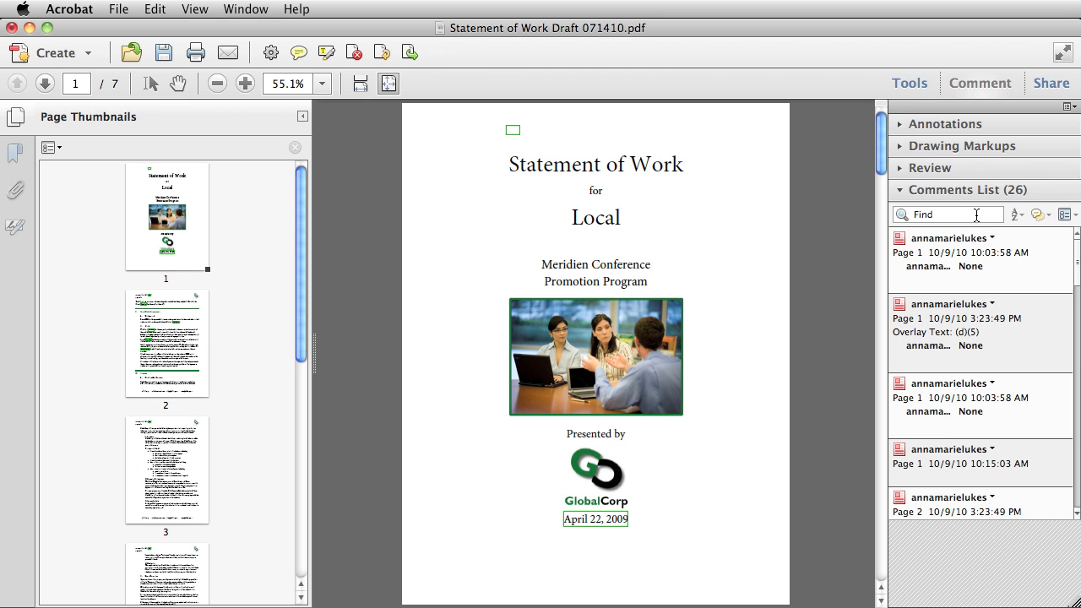
Search the comments list for "d" to filter the redaction marks by overlay code
left_click(970, 215)
type("d")
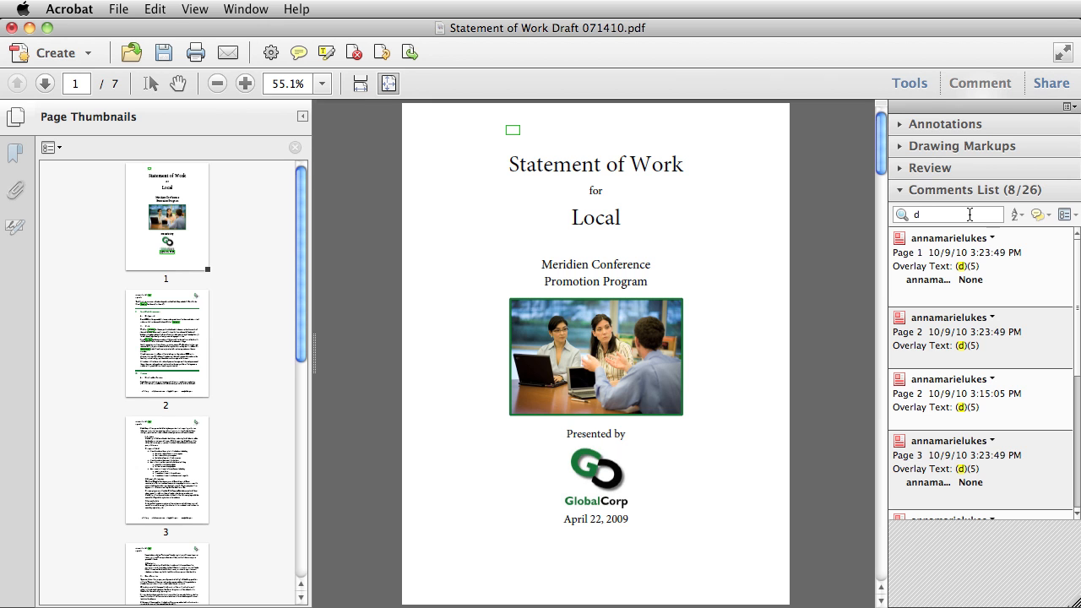